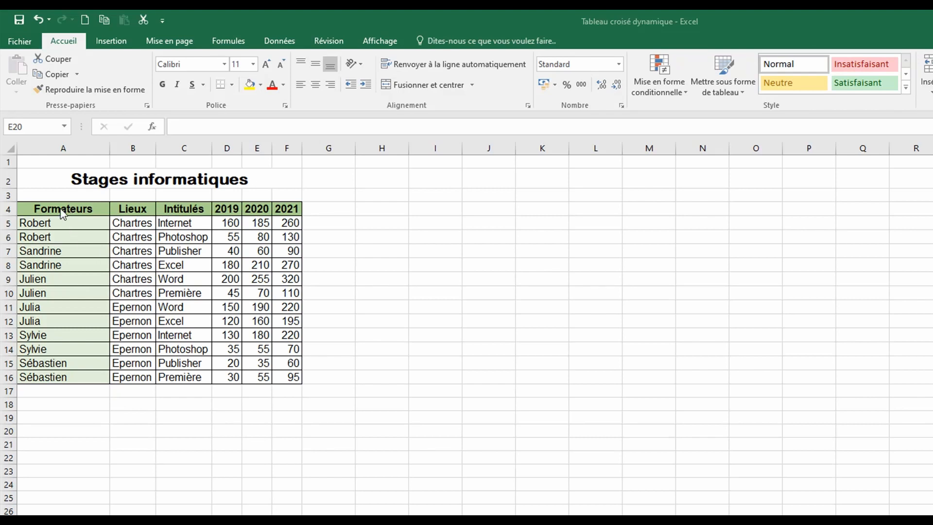
- Insert a combined pivot chart and pivot table from the source range A4:F16 on a new worksheet
{"action": "left_click_drag", "start_coordinate": [60, 207], "coordinate": [288, 370]}
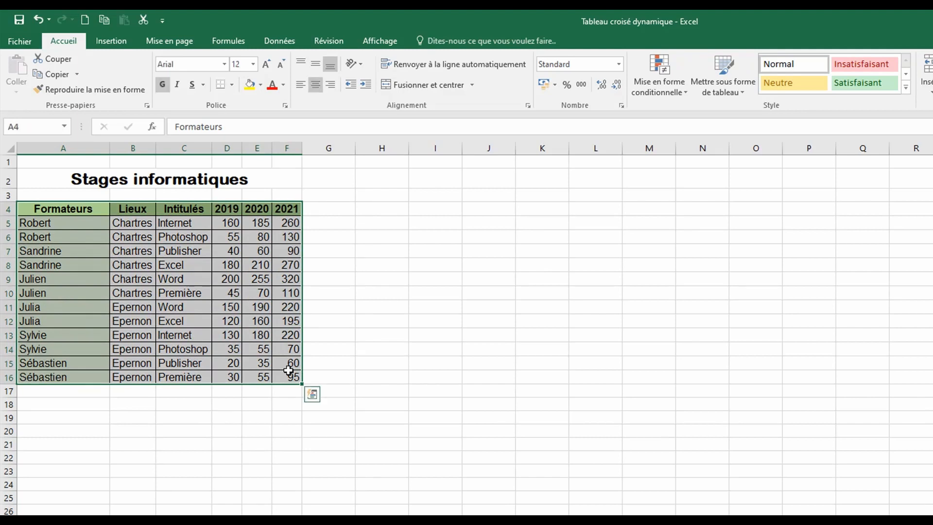
{"action": "left_click", "coordinate": [112, 42]}
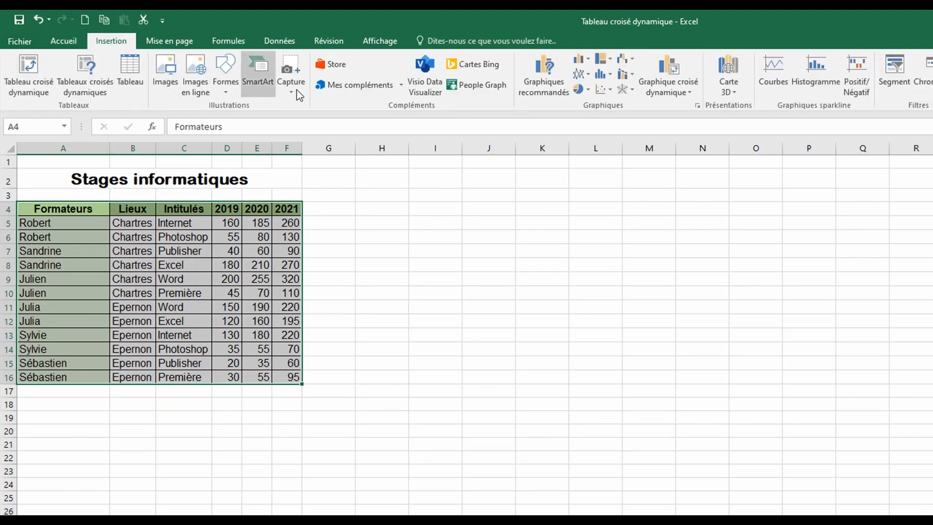
{"action": "left_click", "coordinate": [692, 91]}
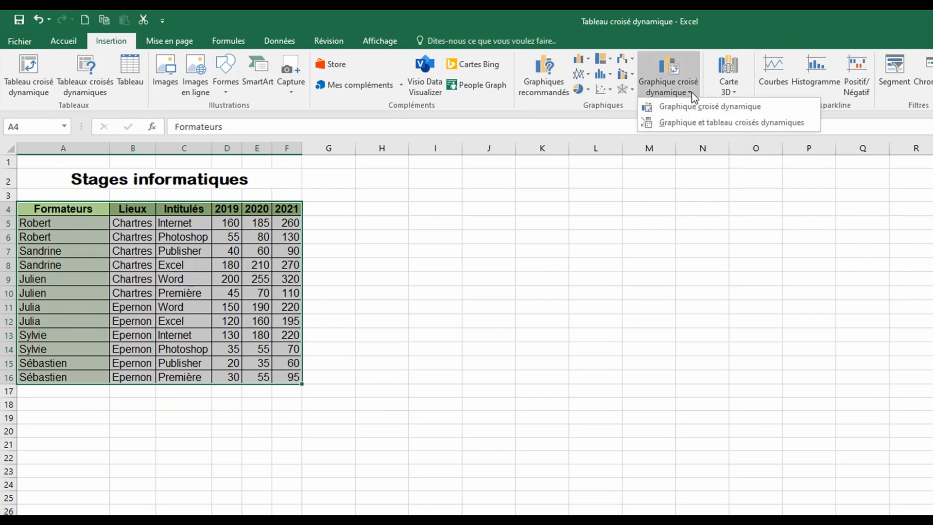
{"action": "left_click", "coordinate": [683, 125]}
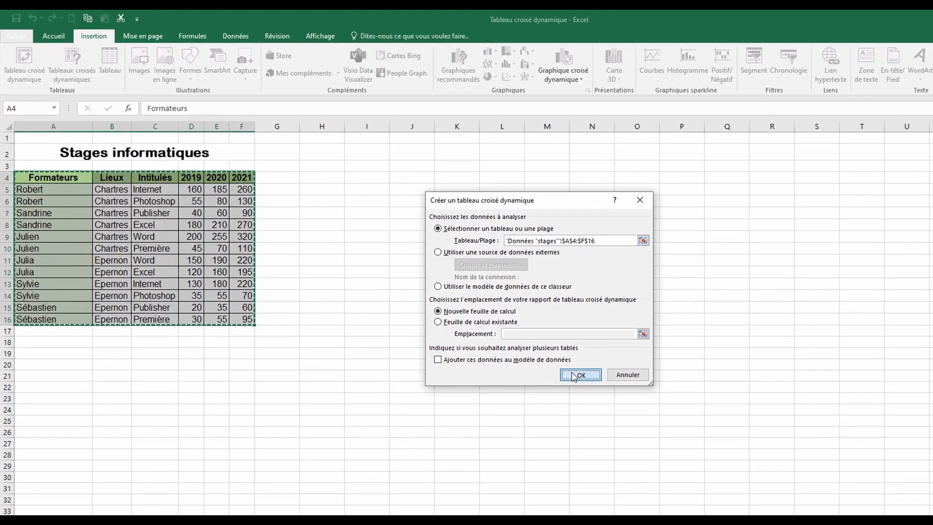
{"action": "left_click", "coordinate": [680, 442]}
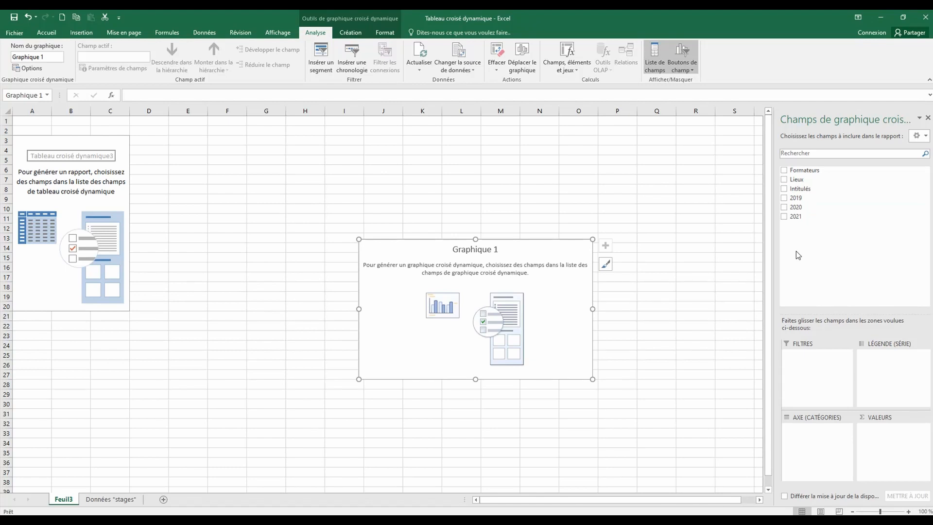
- Add the Intitulés and Formateurs fields to the pivot table's rows and the Lieux field to its columns
{"action": "left_click", "coordinate": [73, 146]}
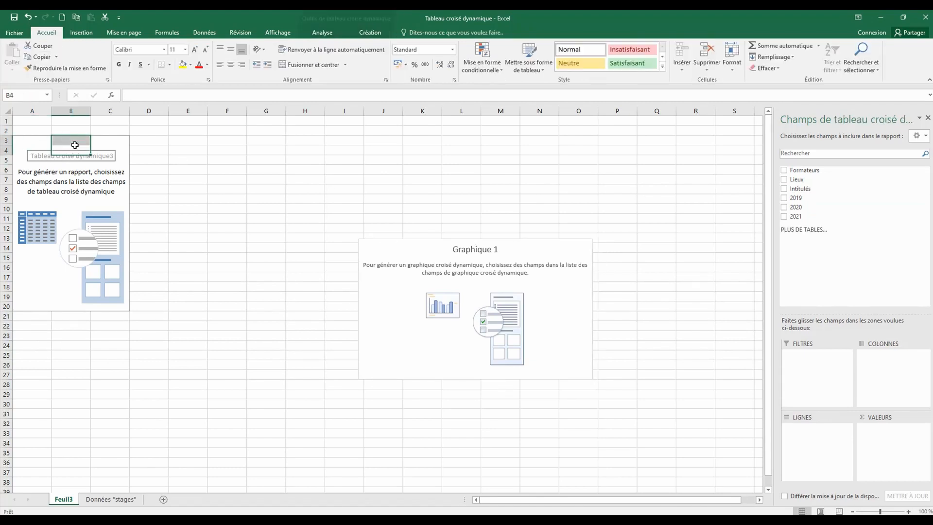
{"action": "left_click", "coordinate": [93, 192]}
{"action": "left_click", "coordinate": [47, 181]}
{"action": "left_click", "coordinate": [101, 202]}
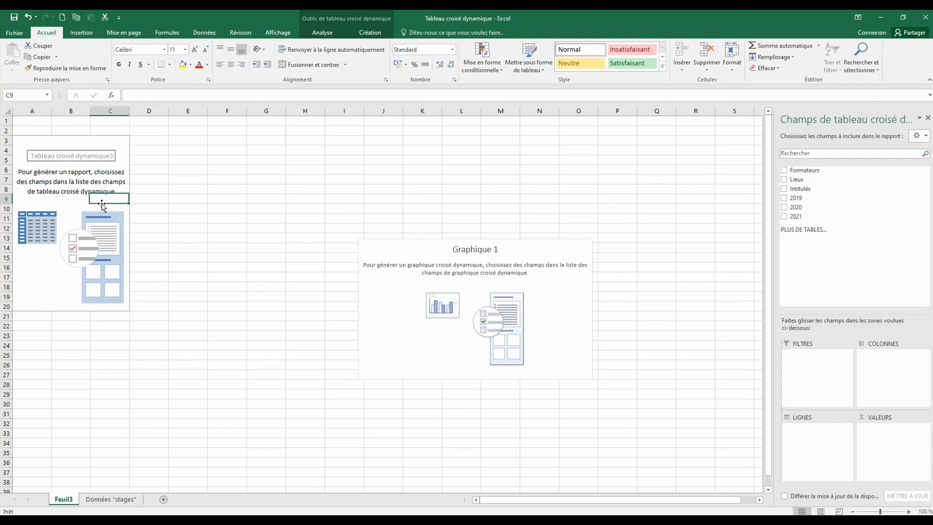
{"action": "left_click", "coordinate": [92, 182]}
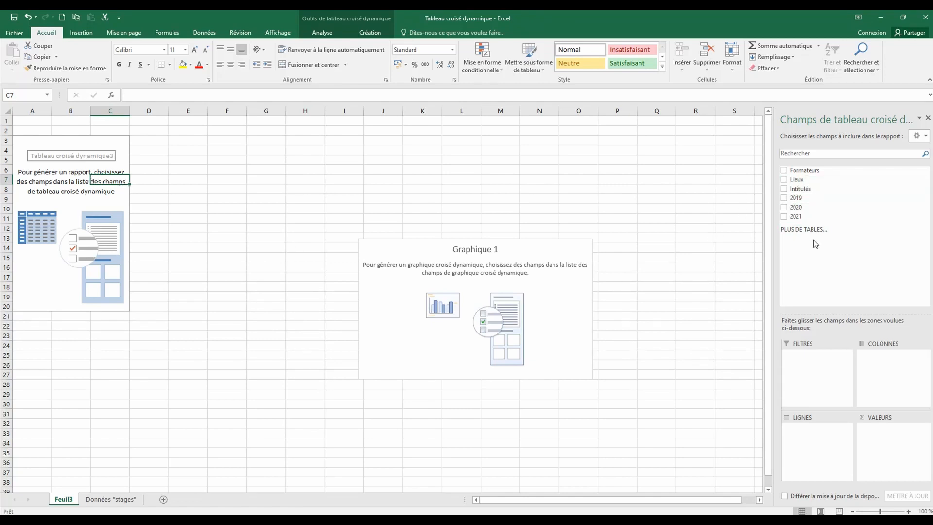
{"action": "left_click", "coordinate": [805, 192]}
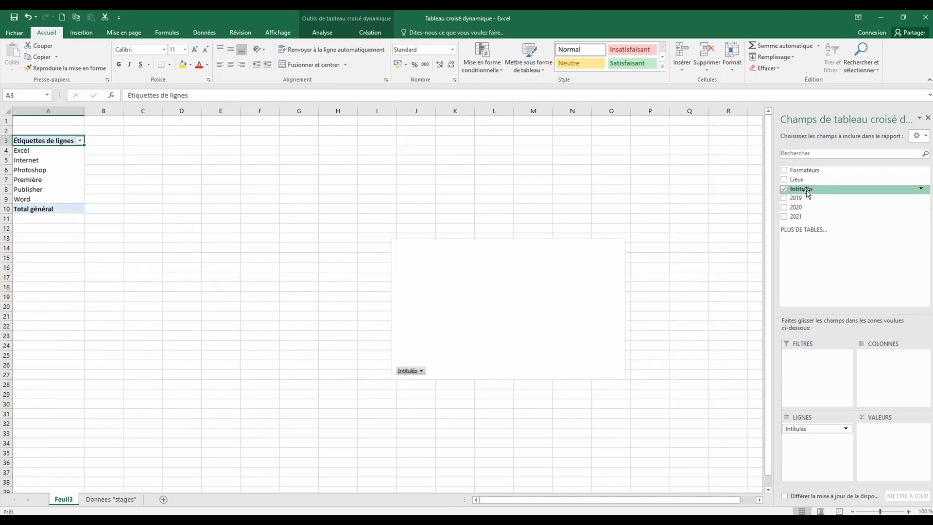
{"action": "left_click_drag", "start_coordinate": [807, 193], "coordinate": [802, 441]}
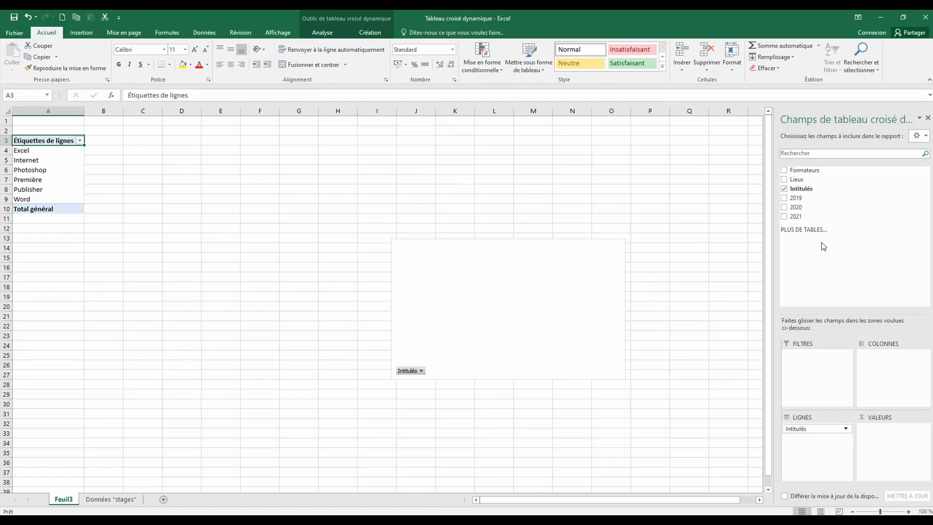
{"action": "left_click", "coordinate": [785, 171]}
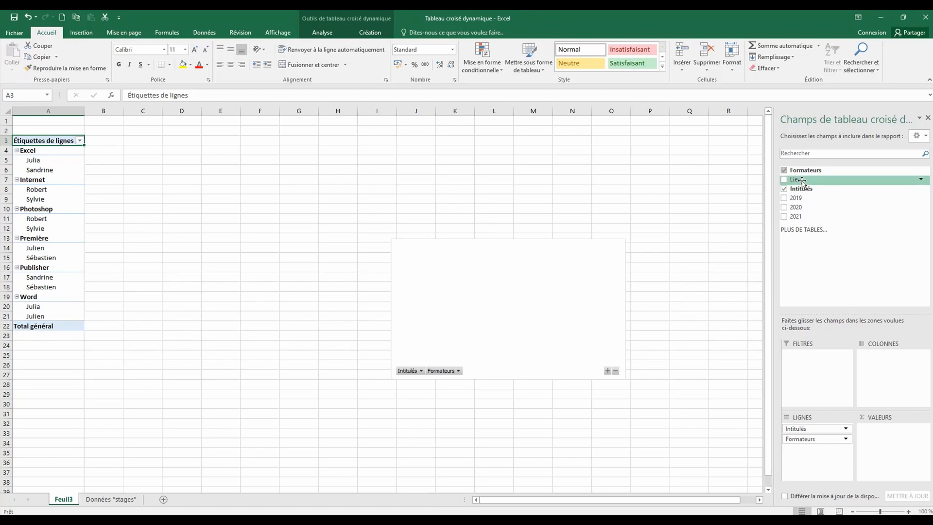
{"action": "left_click_drag", "start_coordinate": [802, 182], "coordinate": [875, 367]}
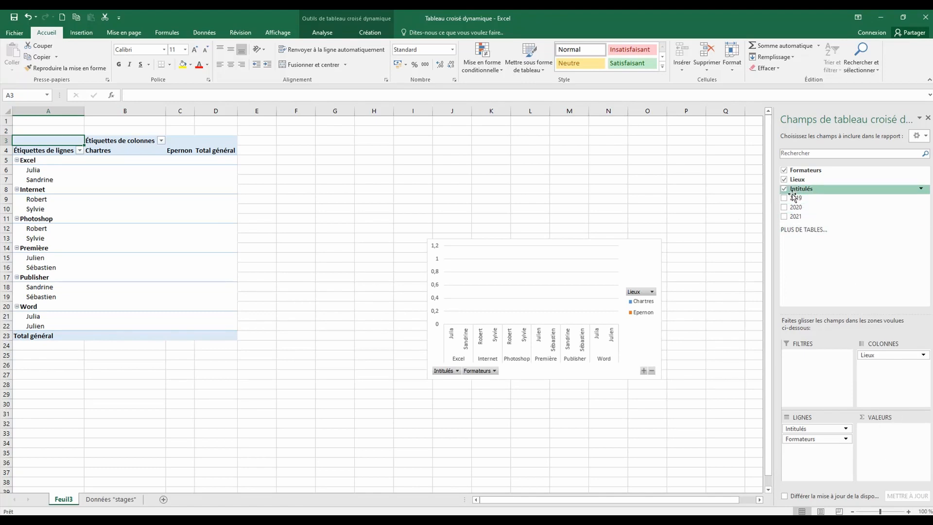
- Add the 2019, 2020 and 2021 fields as pivot values and move the pivot chart below the table
{"action": "left_click_drag", "start_coordinate": [793, 198], "coordinate": [886, 437]}
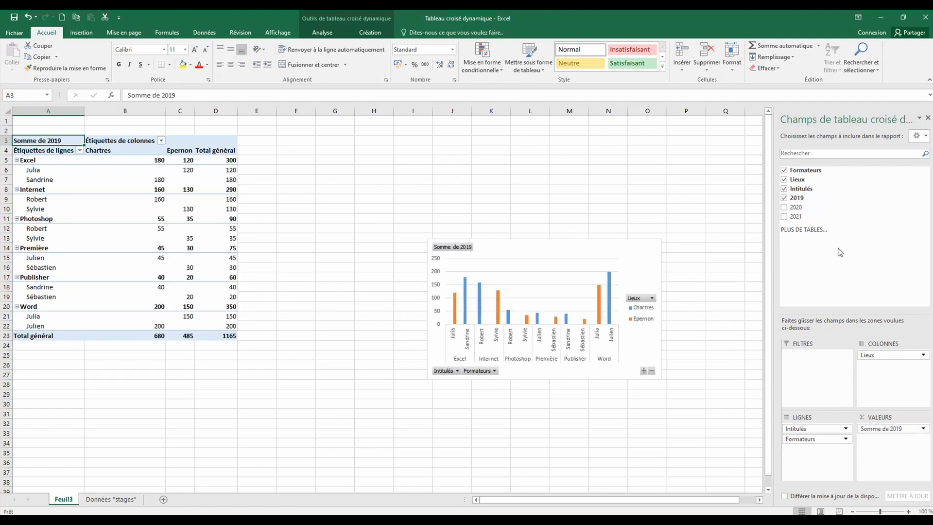
{"action": "left_click_drag", "start_coordinate": [796, 207], "coordinate": [875, 421]}
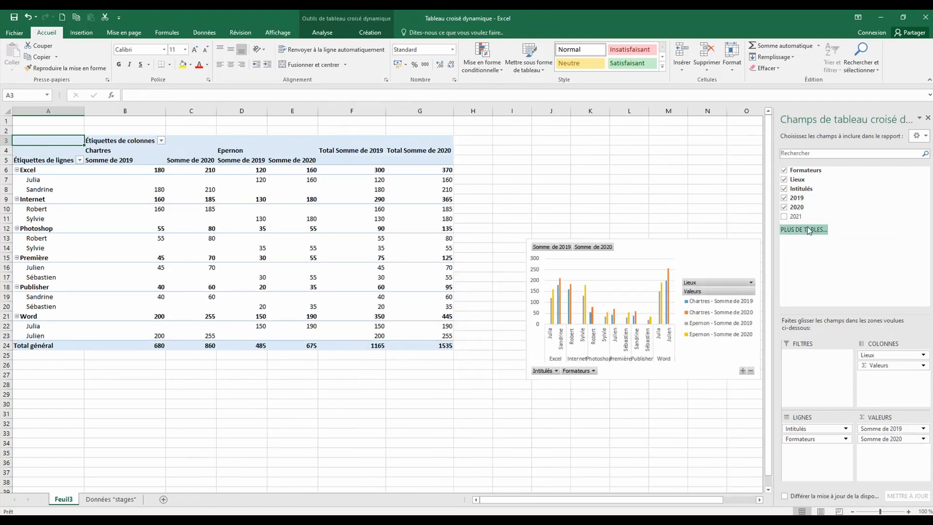
{"action": "left_click_drag", "start_coordinate": [795, 216], "coordinate": [892, 469]}
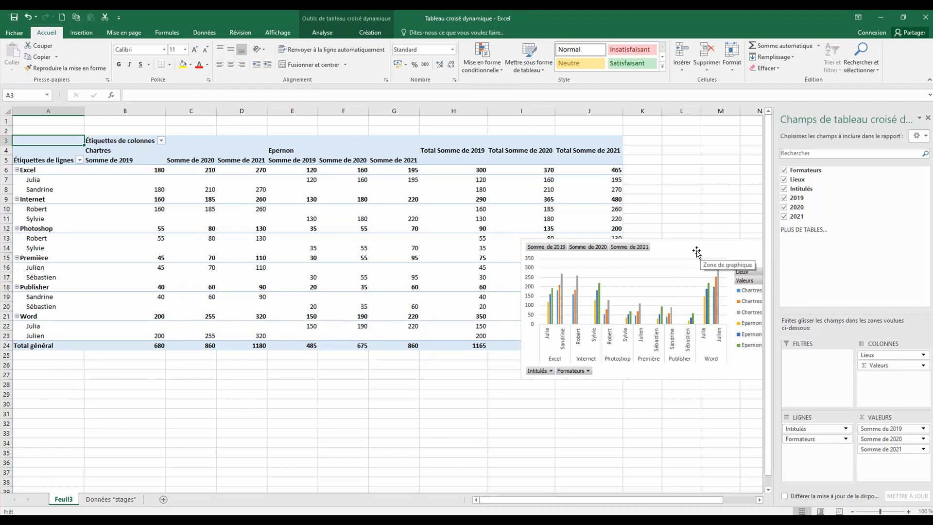
{"action": "left_click_drag", "start_coordinate": [696, 252], "coordinate": [572, 367]}
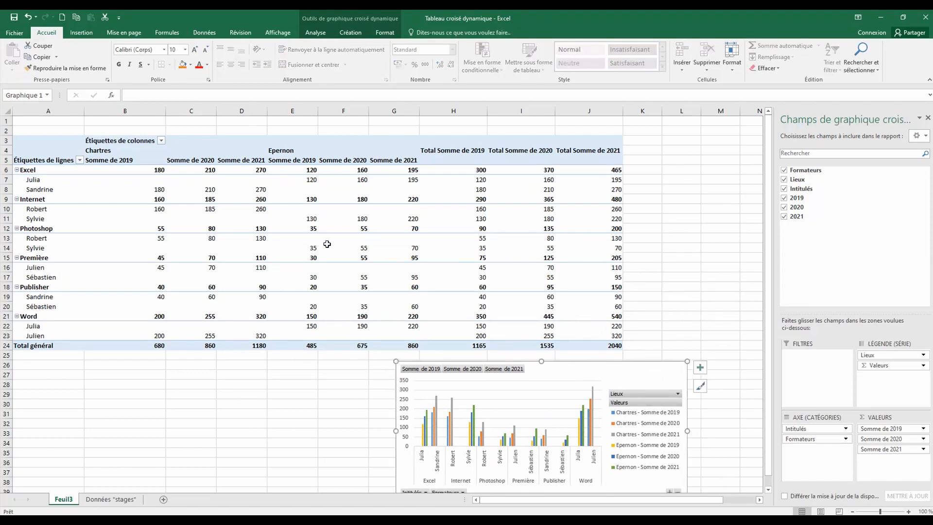
- Hide the pivot table's field headers
{"action": "mouse_move", "coordinate": [328, 244]}
{"action": "left_click", "coordinate": [313, 33]}
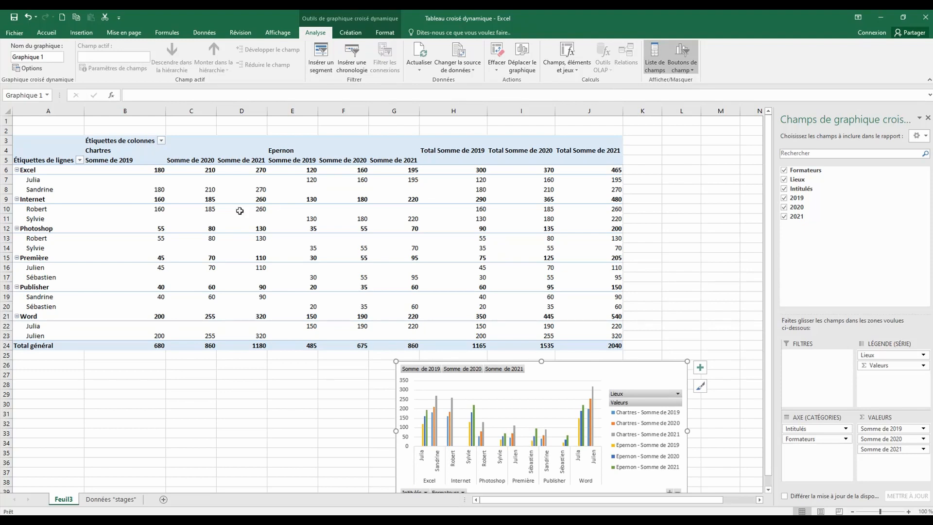
{"action": "left_click", "coordinate": [151, 161]}
{"action": "left_click", "coordinate": [204, 150]}
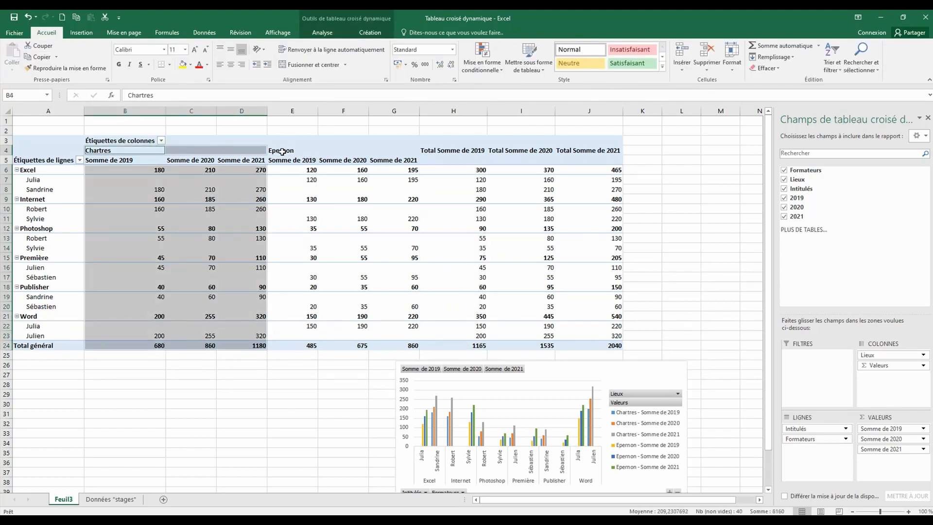
{"action": "left_click", "coordinate": [327, 34]}
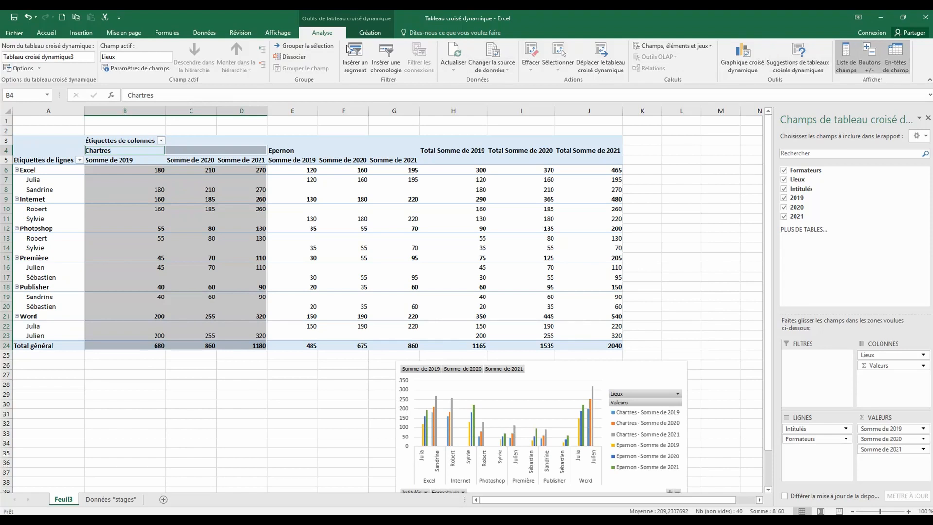
{"action": "left_click", "coordinate": [892, 66]}
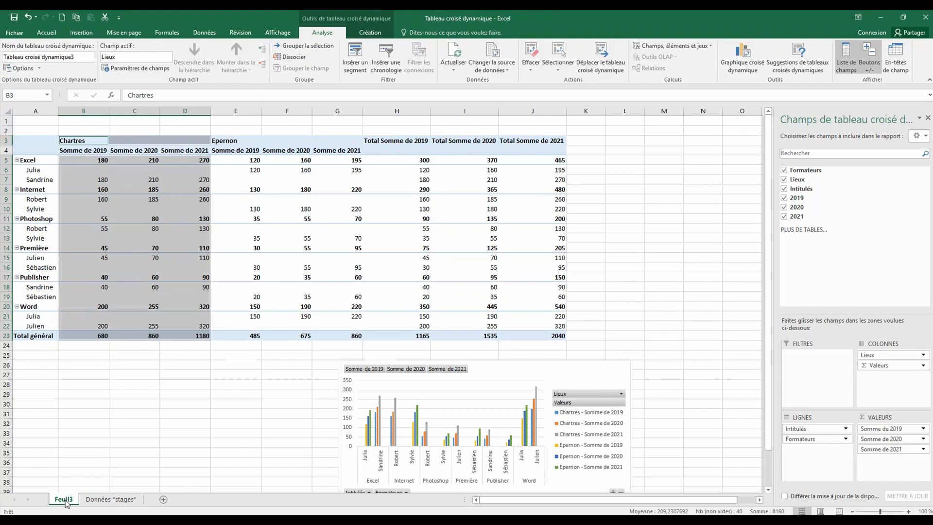
- On the Données "stages" sheet, set the 2019 value of the Chartres Internet course in cell D5 to 190
{"action": "left_click", "coordinate": [118, 504]}
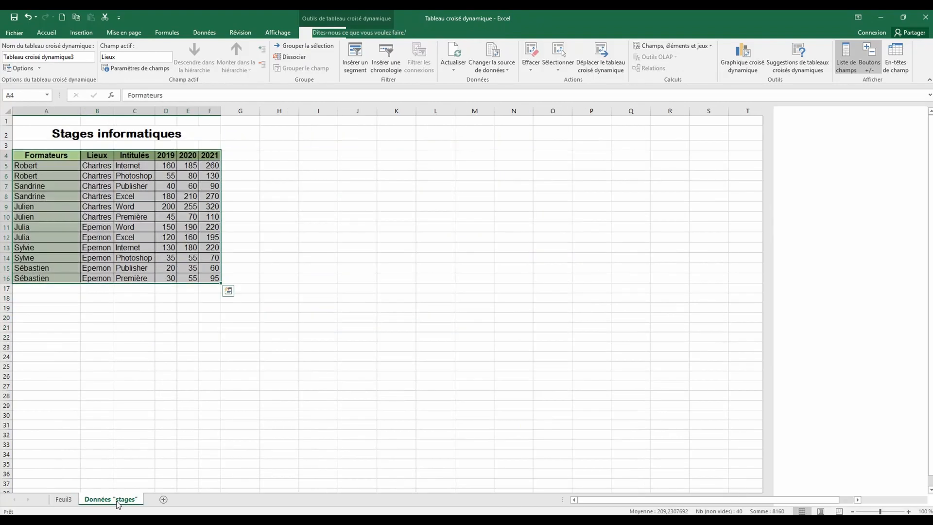
{"action": "left_click", "coordinate": [149, 224]}
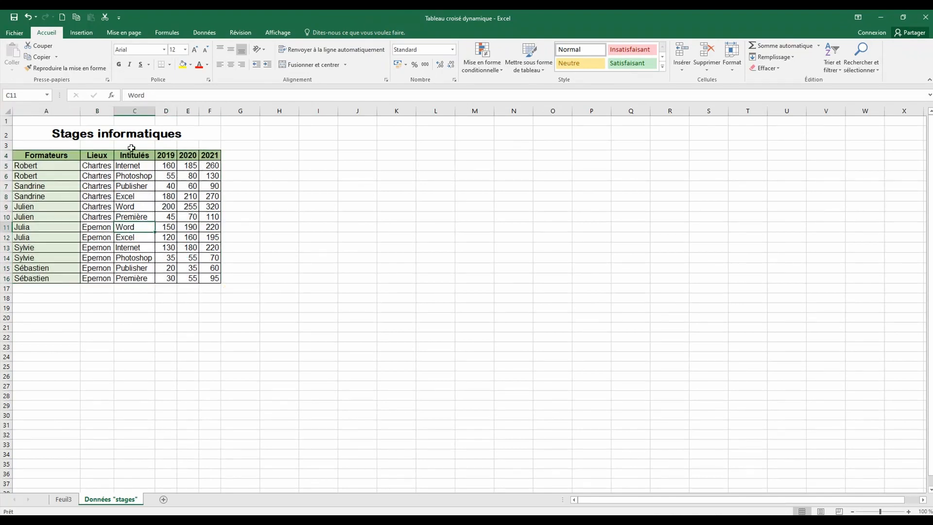
{"action": "left_click", "coordinate": [26, 167]}
{"action": "left_click_drag", "start_coordinate": [26, 167], "coordinate": [128, 167]}
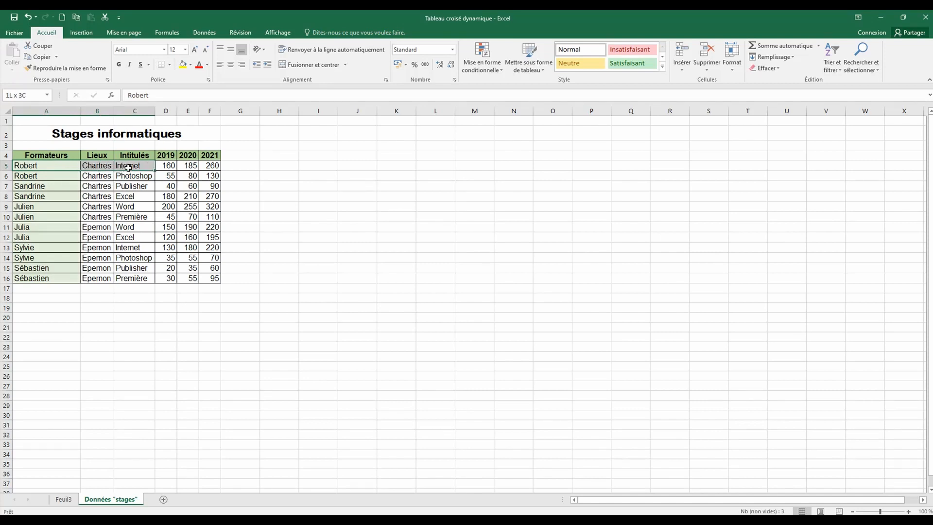
{"action": "left_click", "coordinate": [166, 166]}
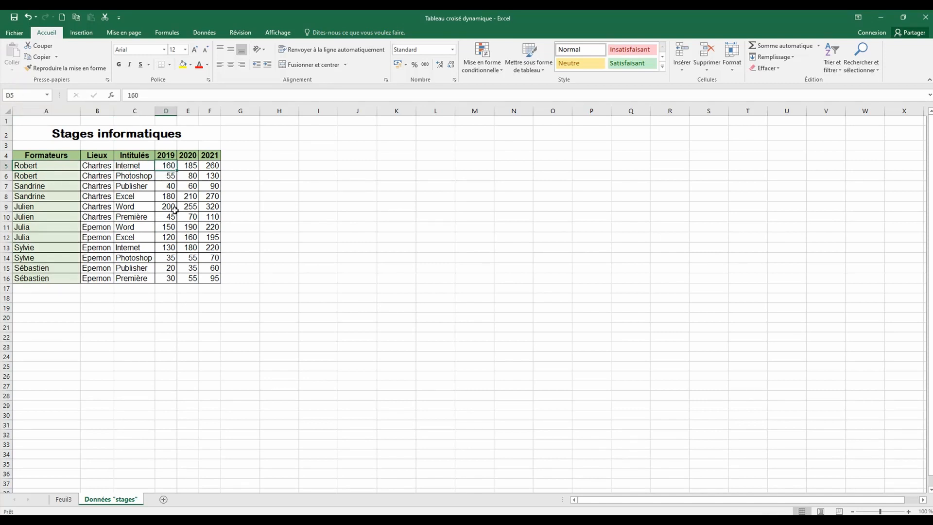
{"action": "type", "text": "190"}
{"action": "left_click", "coordinate": [217, 344]}
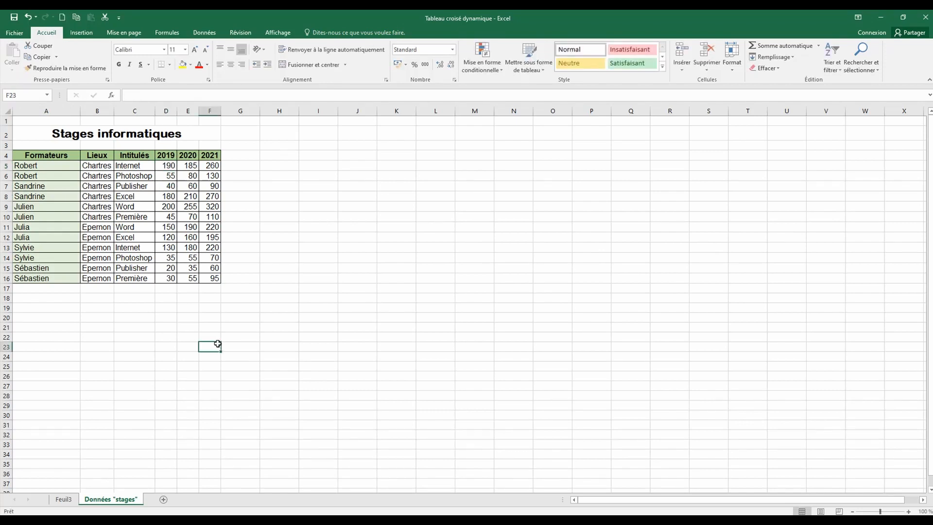
- Refresh the pivot table on Feuil3 with the changed source data
{"action": "left_click", "coordinate": [64, 499]}
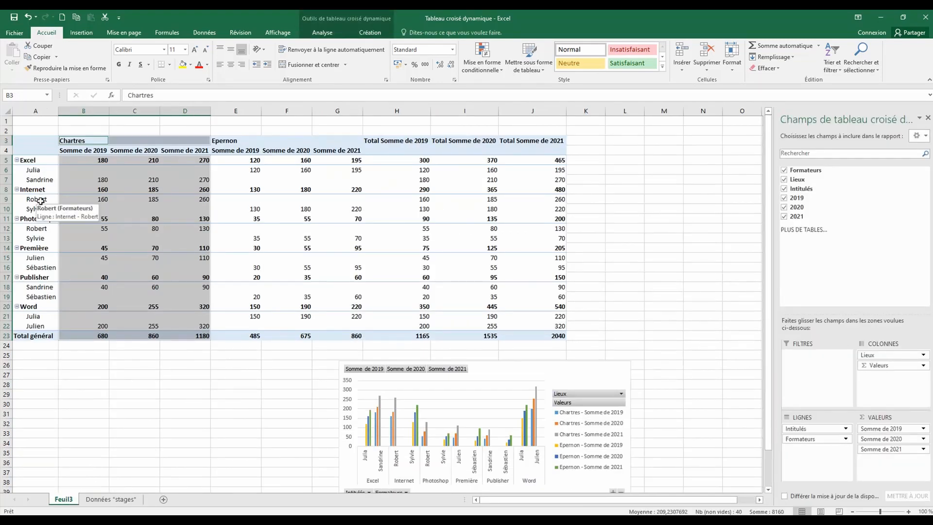
{"action": "left_click", "coordinate": [102, 201]}
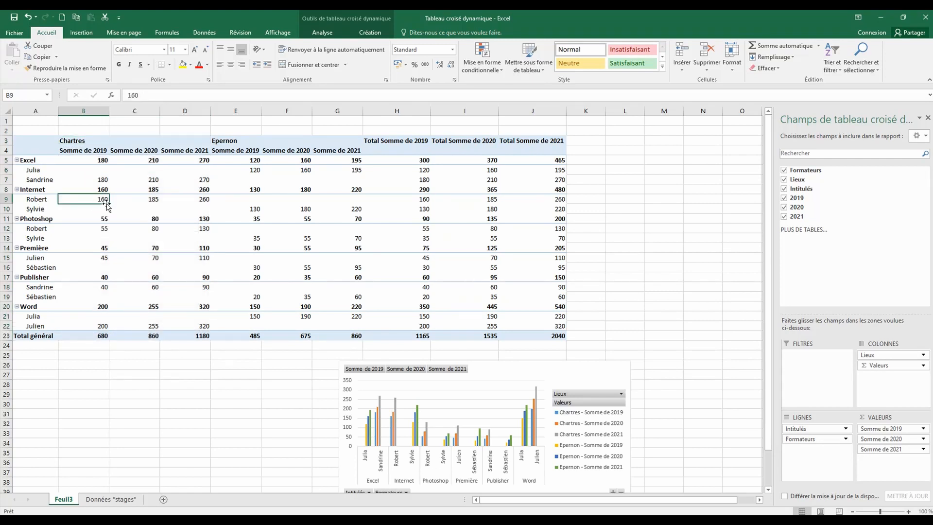
{"action": "mouse_move", "coordinate": [102, 201]}
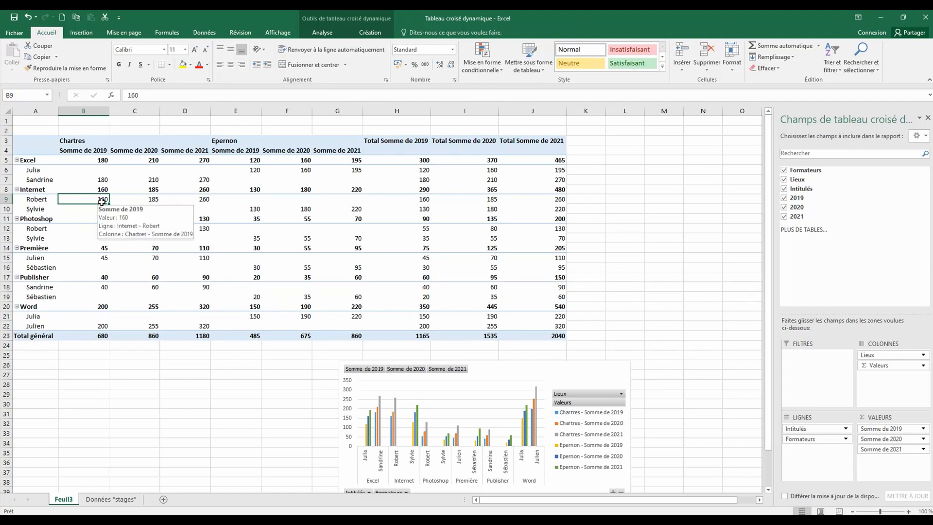
{"action": "left_click", "coordinate": [322, 33]}
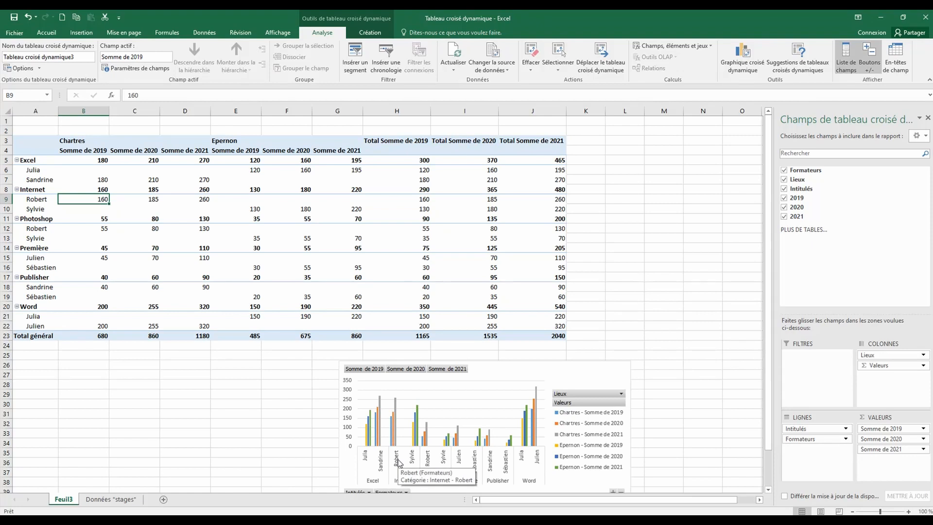
{"action": "mouse_move", "coordinate": [397, 402]}
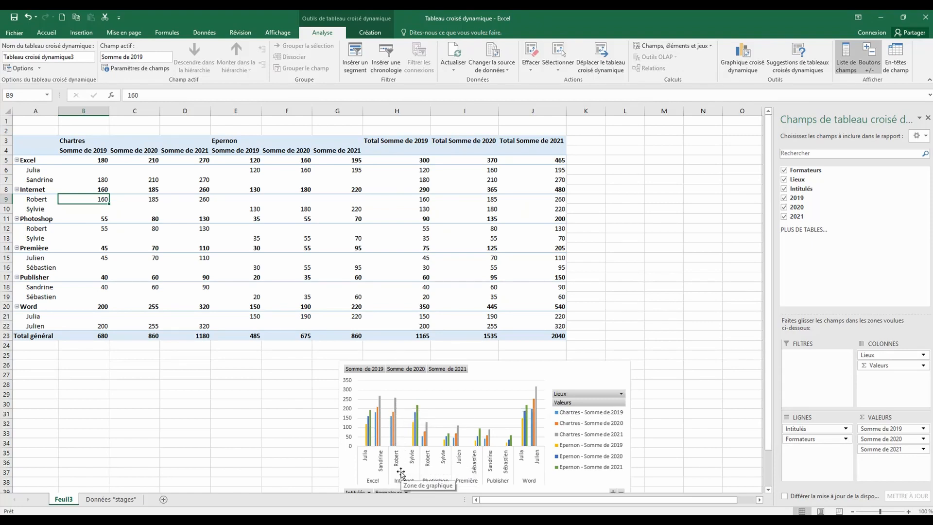
{"action": "left_click", "coordinate": [462, 54]}
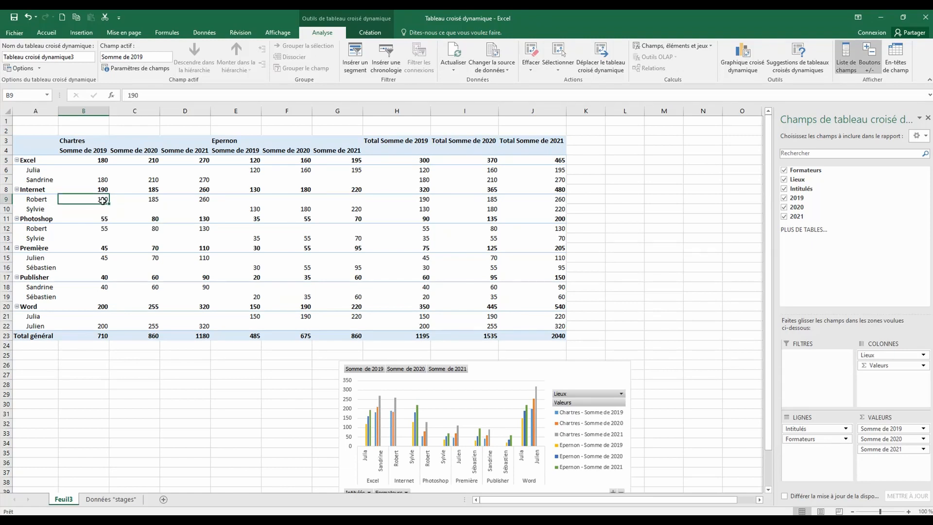
- Check the source data sheet, then display the pivot table's field headers on Feuil3 again
{"action": "left_click", "coordinate": [125, 501]}
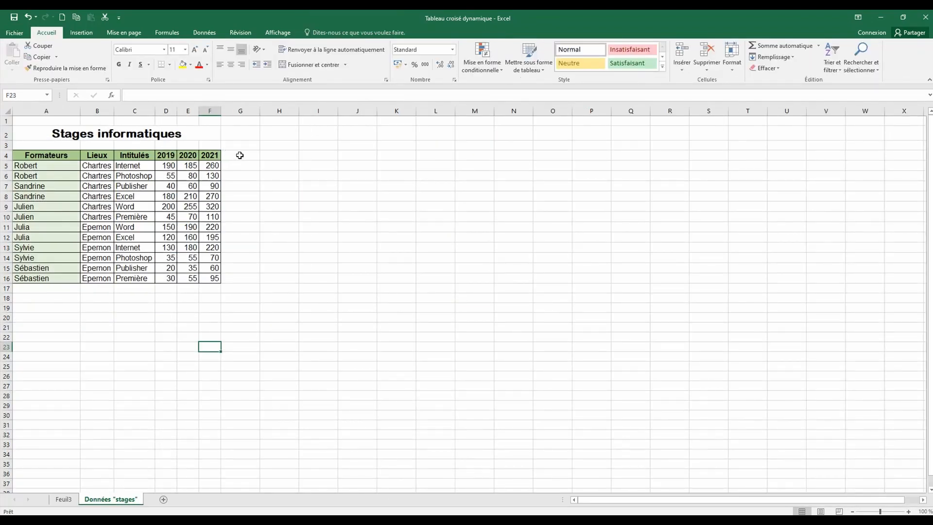
{"action": "left_click", "coordinate": [63, 499]}
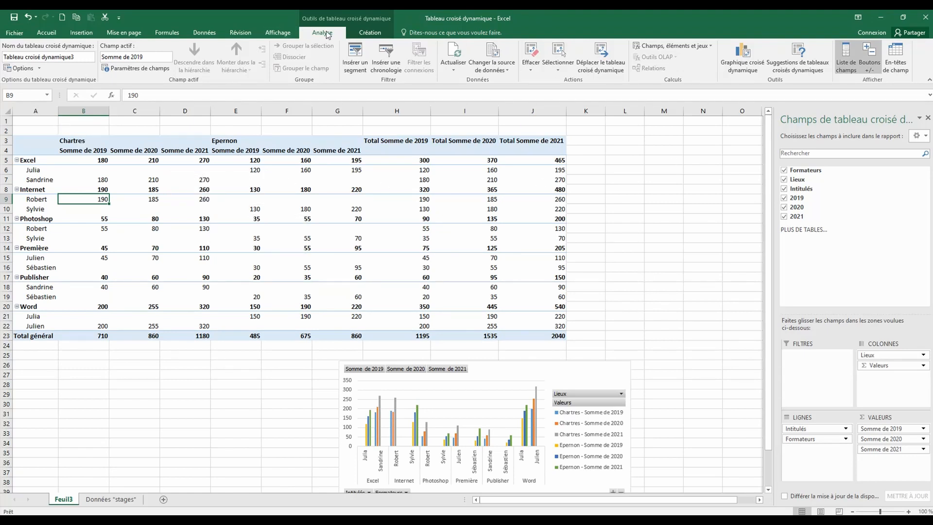
{"action": "left_click", "coordinate": [905, 67]}
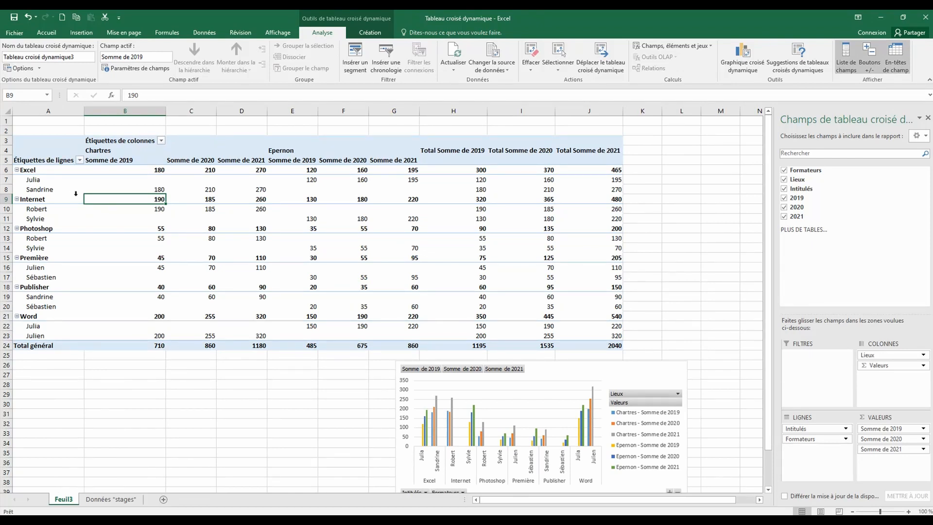
- Filter the pivot table's column labels to exclude Epernon and keep only Chartres
{"action": "left_click", "coordinate": [161, 141]}
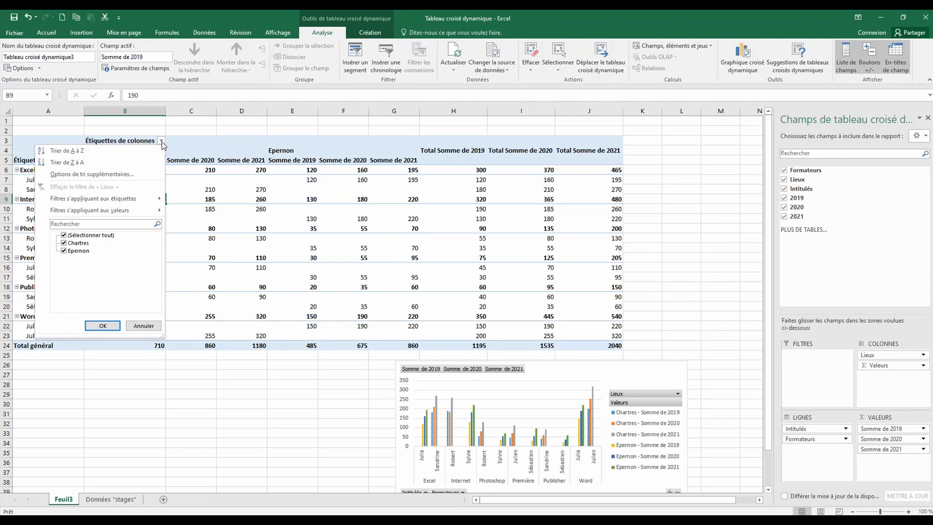
{"action": "left_click", "coordinate": [66, 253]}
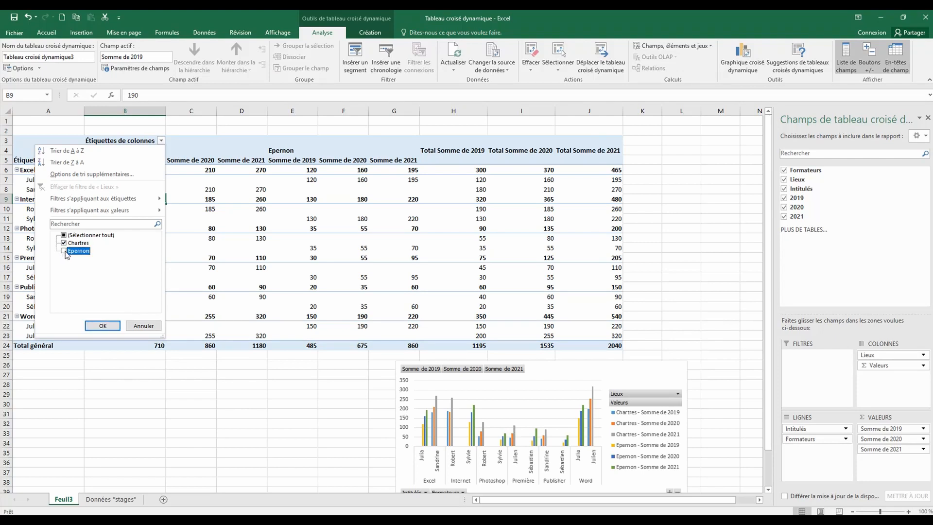
{"action": "left_click", "coordinate": [103, 326]}
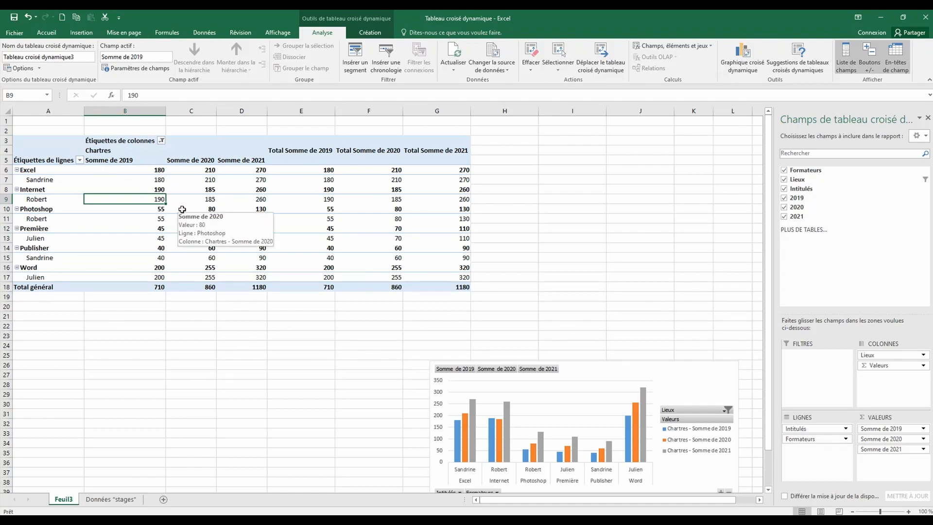
- Include Epernon again in the pivot table's column label filter
{"action": "left_click", "coordinate": [161, 142]}
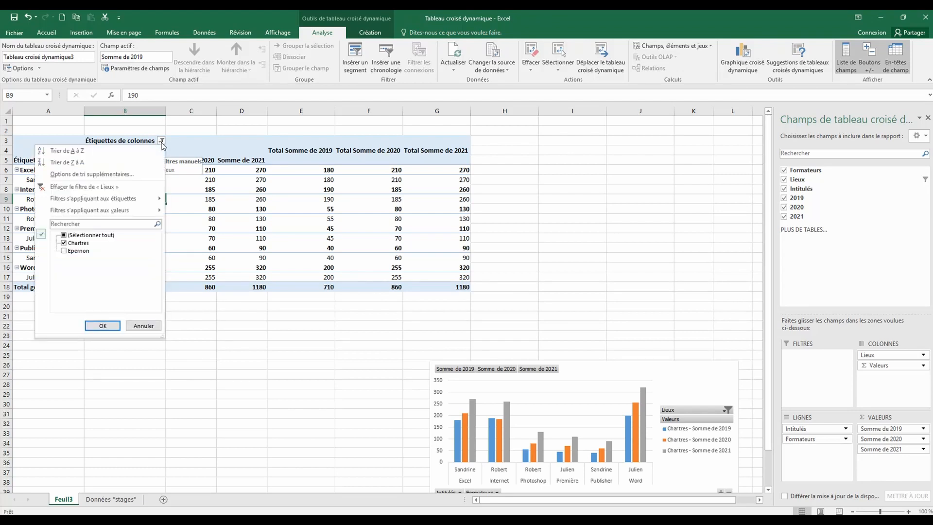
{"action": "left_click", "coordinate": [64, 251]}
{"action": "left_click", "coordinate": [112, 325]}
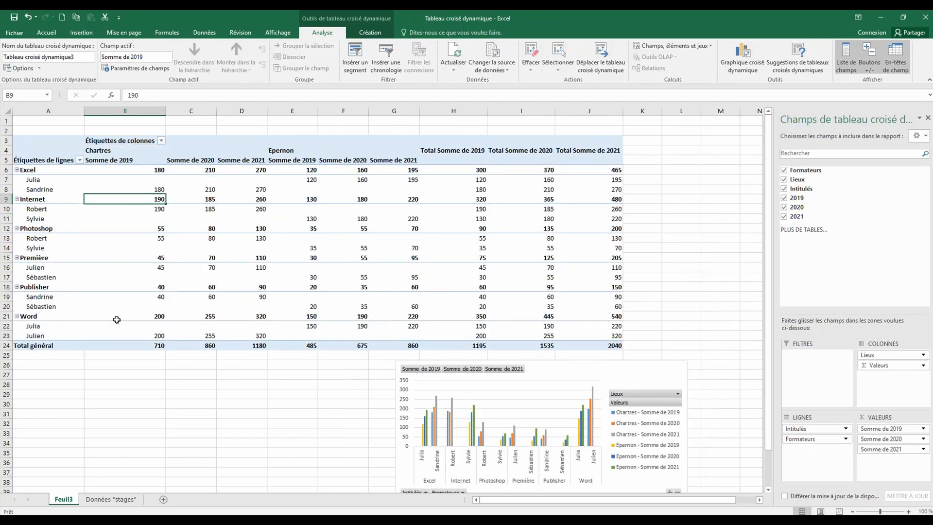
- Filter the pivot table's row labels on Intitulés to exclude Excel and Première
{"action": "left_click", "coordinate": [79, 160]}
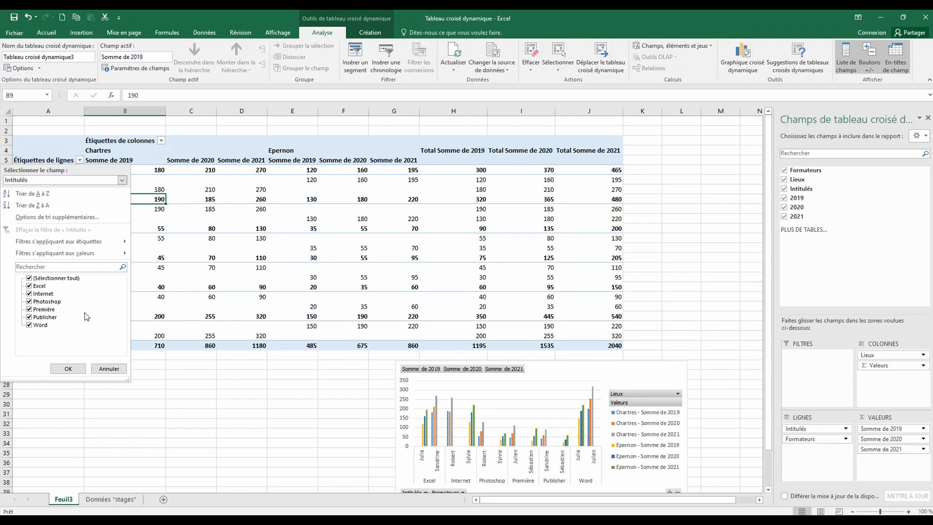
{"action": "left_click", "coordinate": [29, 287]}
{"action": "left_click", "coordinate": [29, 309]}
{"action": "left_click", "coordinate": [69, 369]}
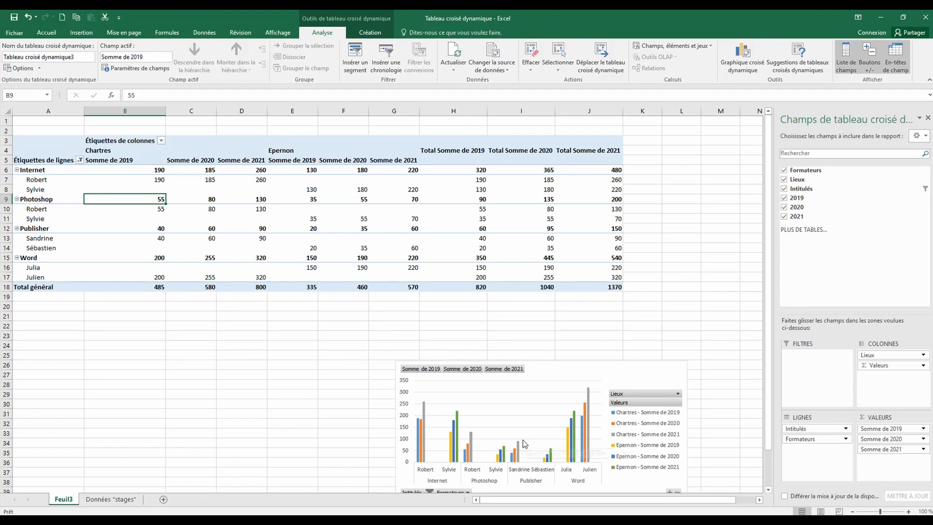
- Include Excel and Première again in the row labels' Intitulés filter
{"action": "left_click", "coordinate": [79, 161]}
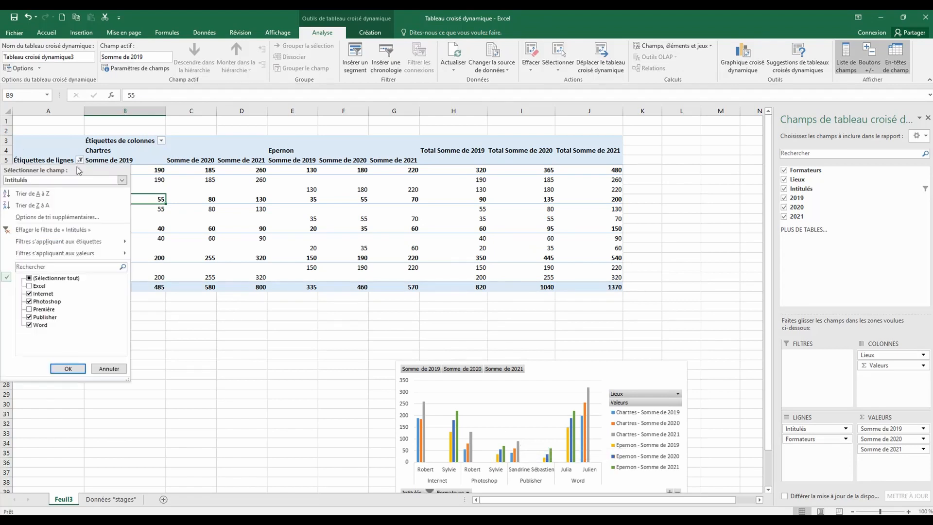
{"action": "left_click", "coordinate": [29, 286]}
{"action": "left_click", "coordinate": [29, 309]}
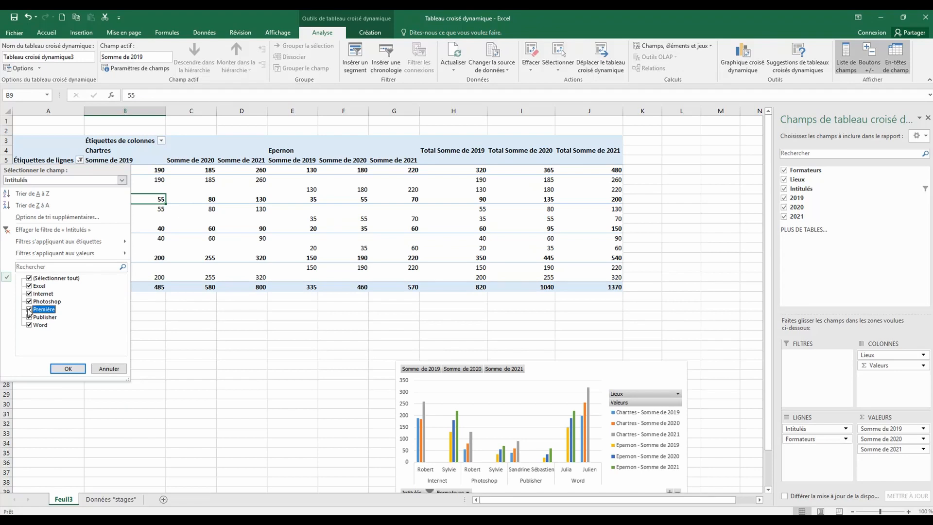
{"action": "left_click", "coordinate": [68, 368]}
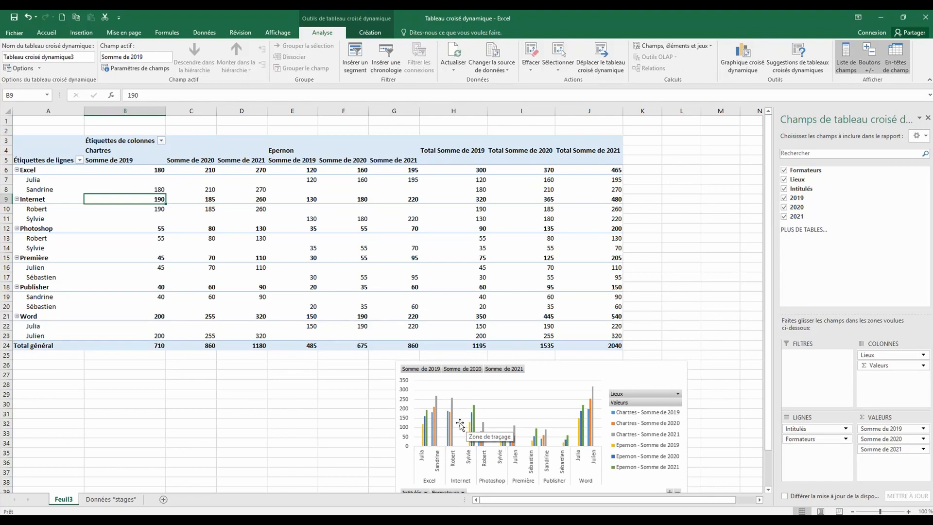
- Move the pivot chart up over the pivot table and add a chart title above the plot
{"action": "left_click_drag", "start_coordinate": [545, 372], "coordinate": [322, 157]}
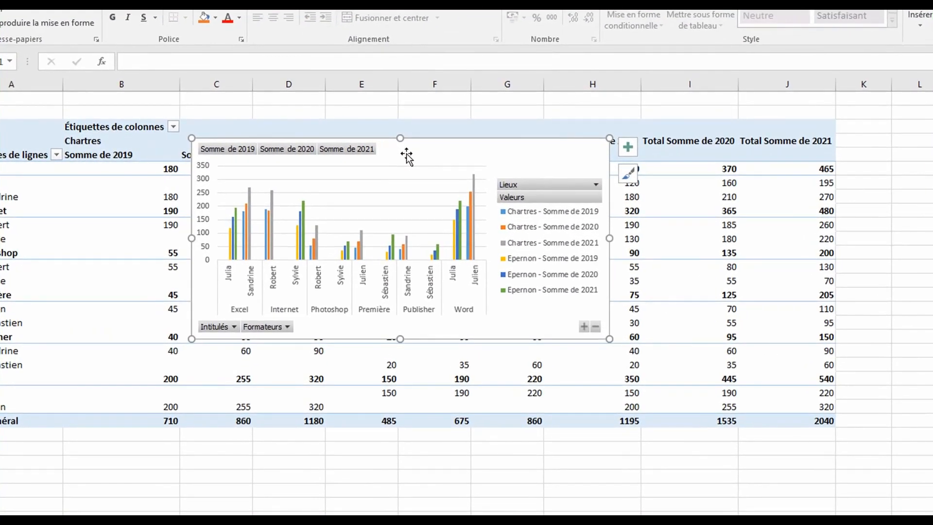
{"action": "left_click", "coordinate": [627, 150]}
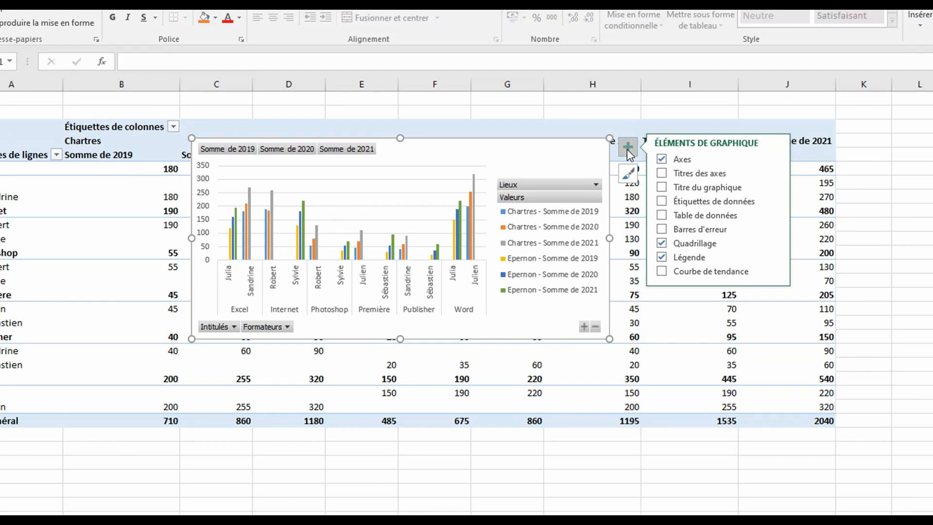
{"action": "left_click", "coordinate": [662, 189]}
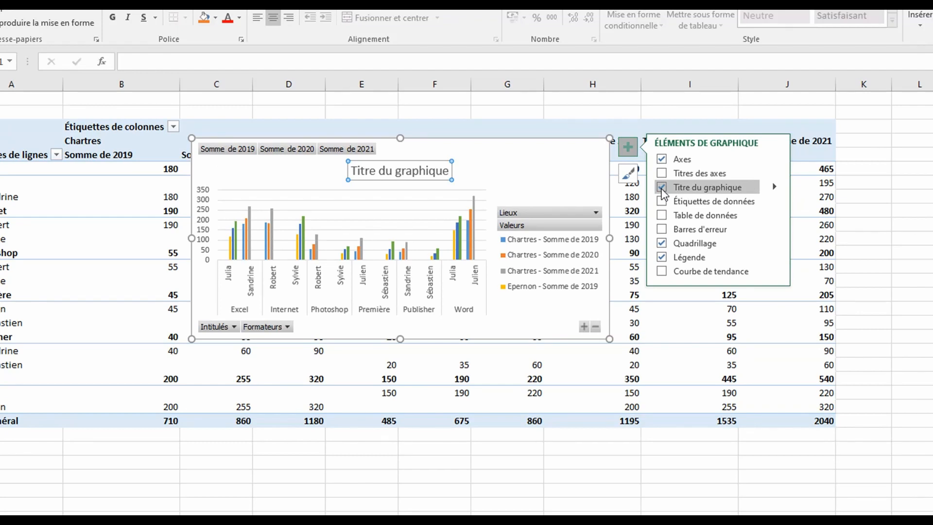
{"action": "left_click", "coordinate": [775, 188]}
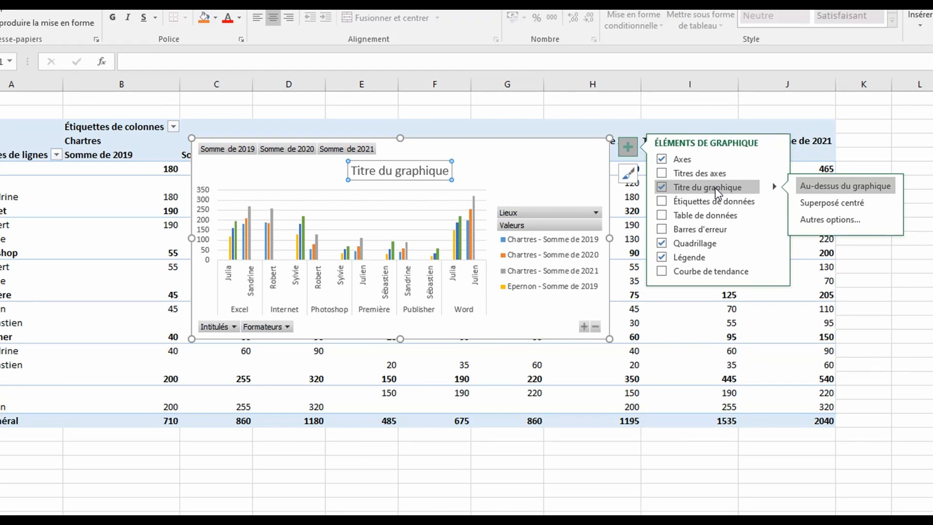
{"action": "left_click", "coordinate": [662, 187]}
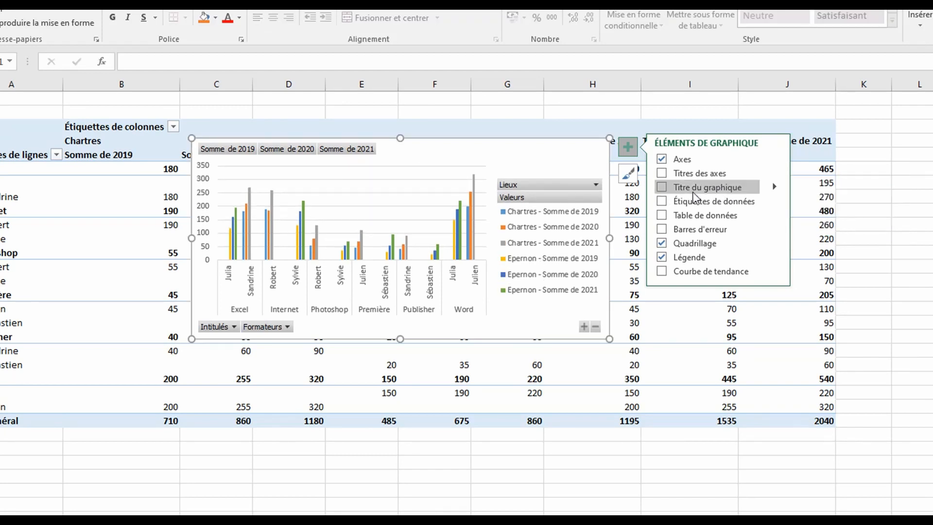
{"action": "left_click", "coordinate": [662, 187]}
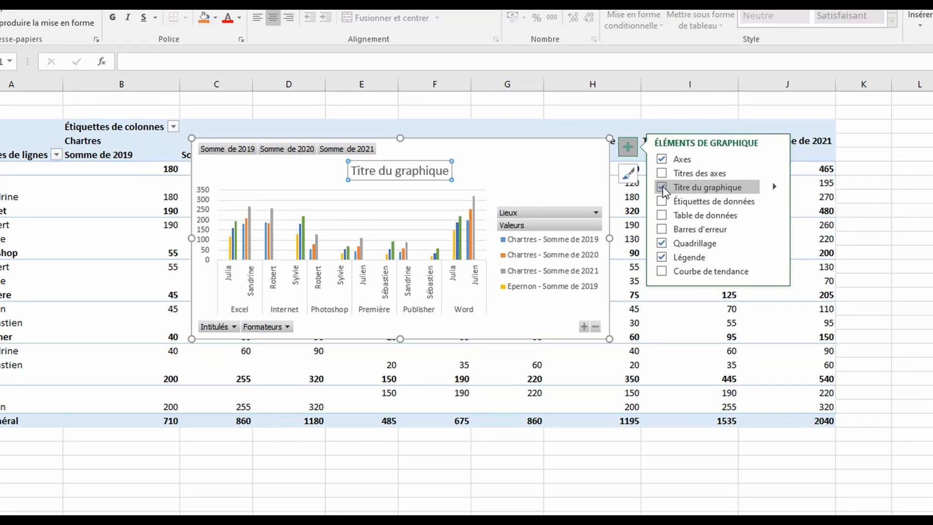
- Replace the pivot chart's placeholder title with "formations"
{"action": "left_click", "coordinate": [386, 171]}
{"action": "left_click_drag", "start_coordinate": [346, 171], "coordinate": [475, 171]}
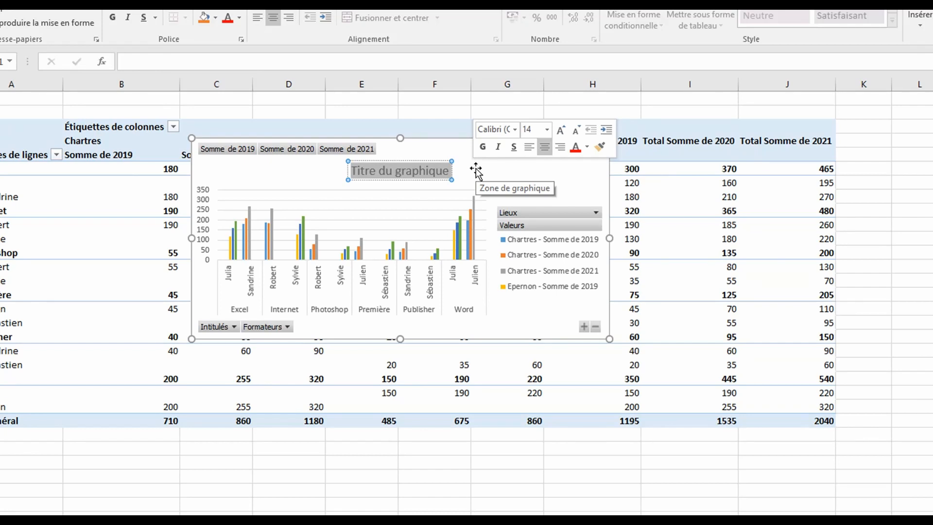
{"action": "type", "text": "formations"}
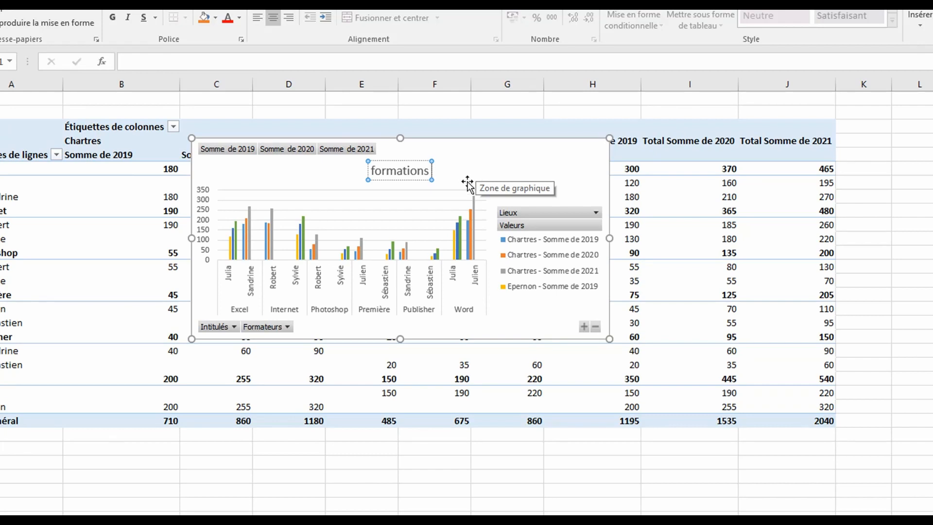
{"action": "left_click", "coordinate": [575, 168]}
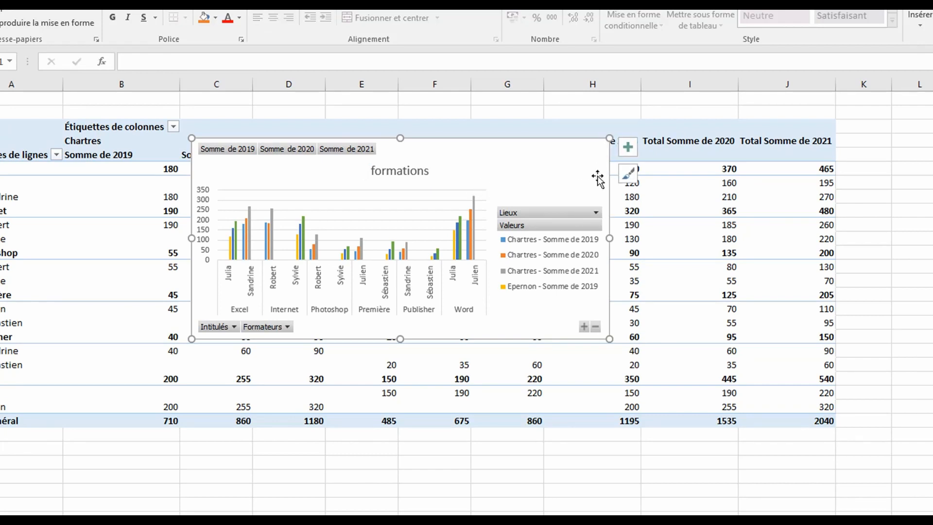
- Apply the dark Style 12 to the pivot chart and display its available color palettes
{"action": "left_click", "coordinate": [628, 175]}
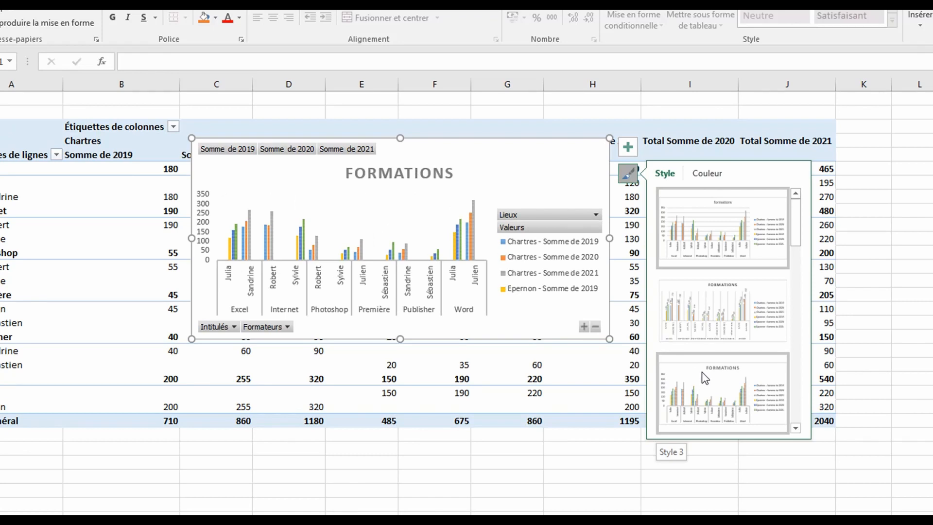
{"action": "scroll", "coordinate": [705, 378], "scroll_direction": "down", "scroll_amount": 2}
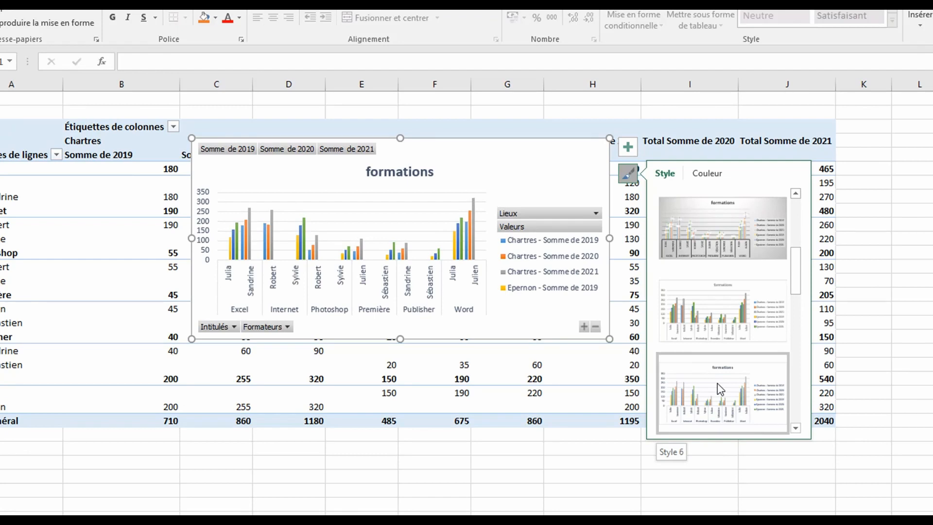
{"action": "scroll", "coordinate": [717, 383], "scroll_direction": "down", "scroll_amount": 1}
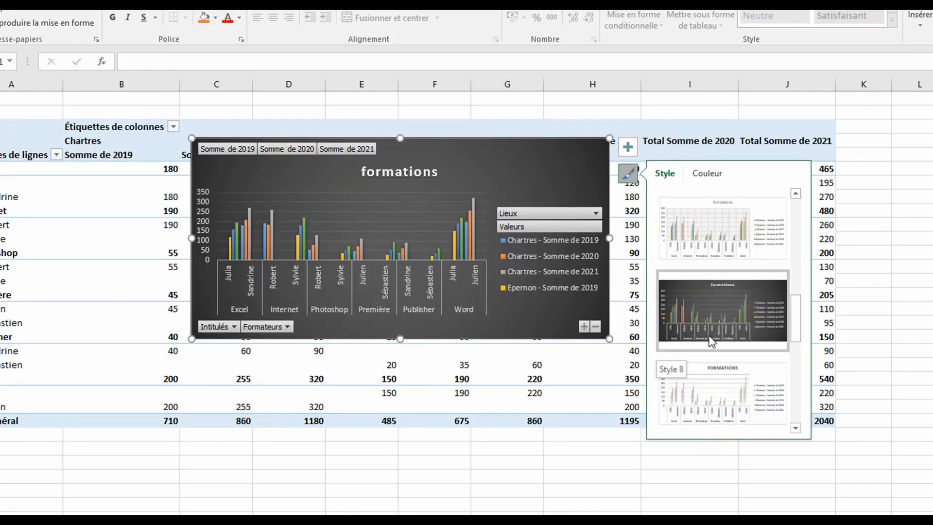
{"action": "scroll", "coordinate": [710, 389], "scroll_direction": "down", "scroll_amount": 1}
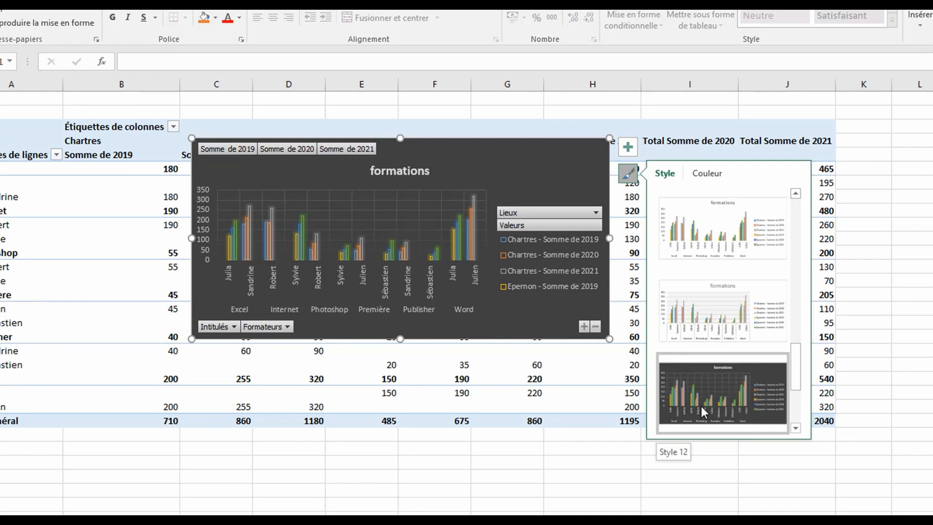
{"action": "left_click", "coordinate": [701, 407]}
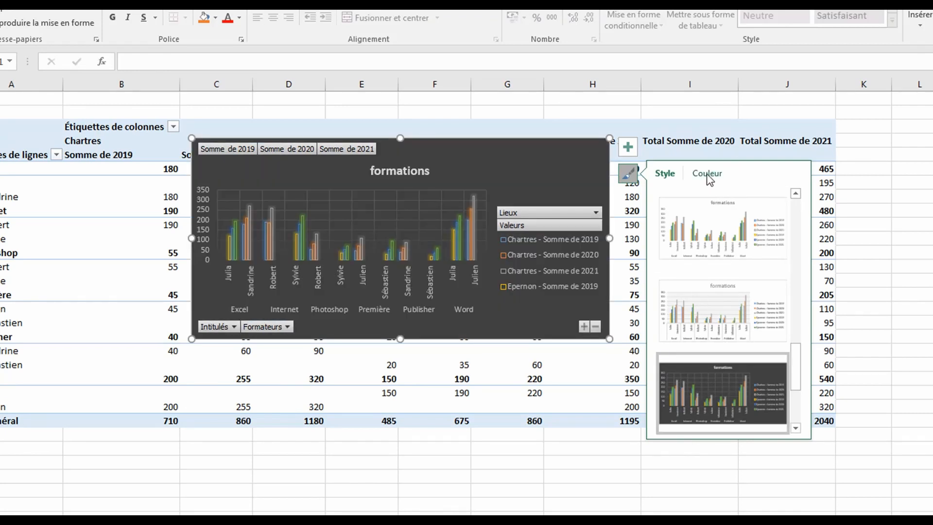
{"action": "left_click", "coordinate": [708, 176]}
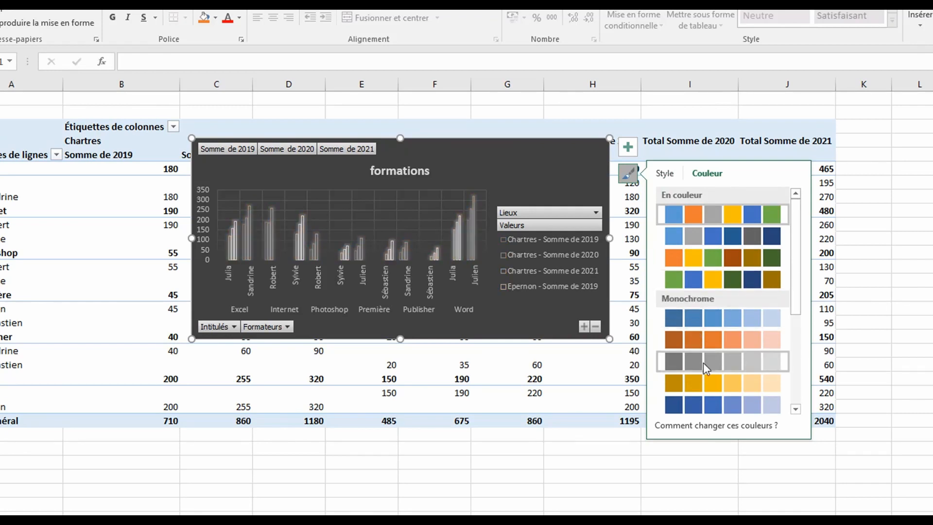
- Filter the pivot chart's Lieux field to exclude Epernon and keep only Chartres
{"action": "left_click", "coordinate": [595, 211]}
{"action": "key", "text": "Escape"}
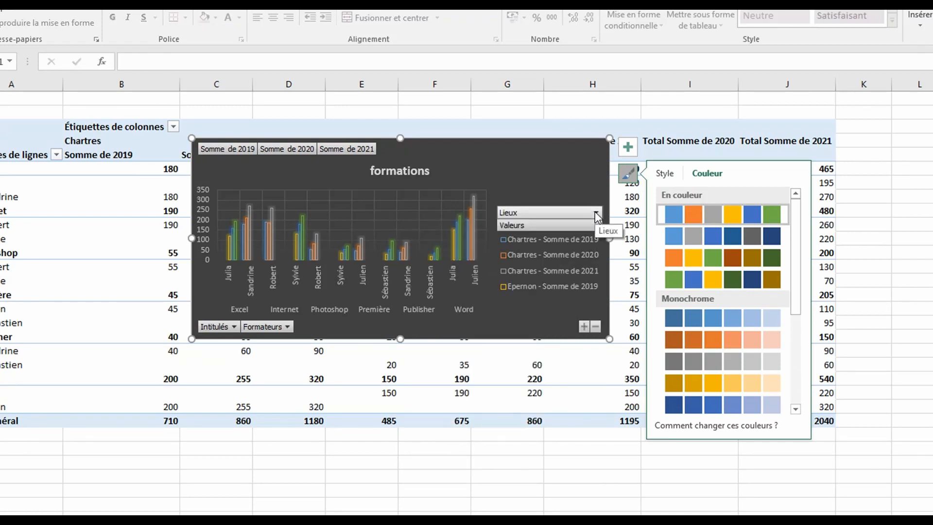
{"action": "left_click", "coordinate": [594, 211]}
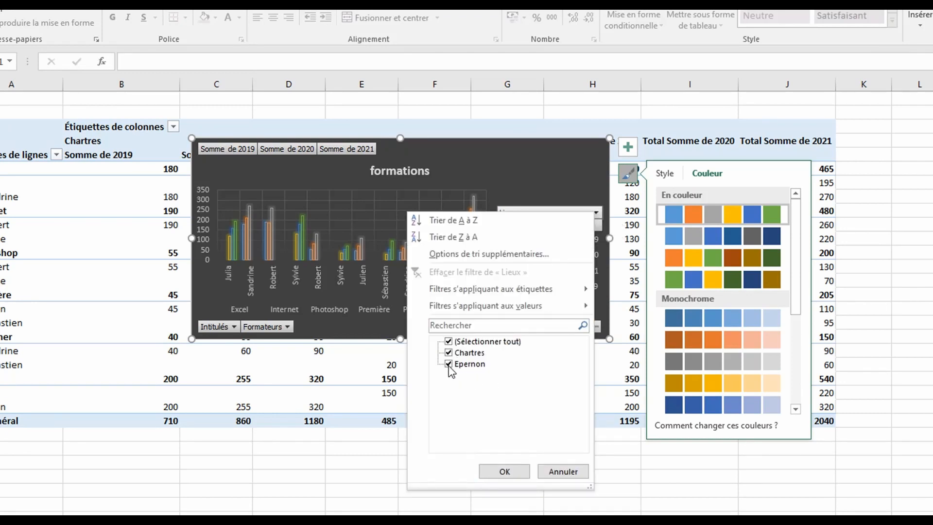
{"action": "left_click", "coordinate": [448, 365]}
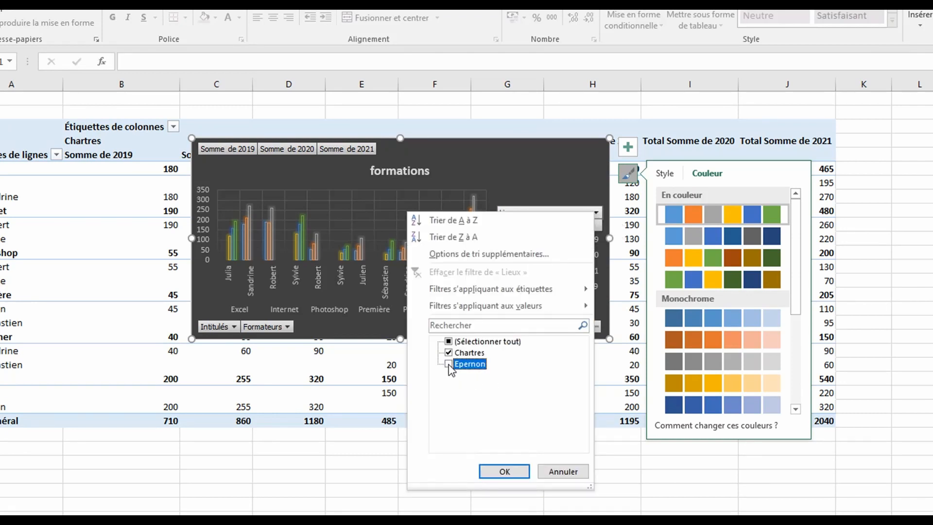
{"action": "left_click", "coordinate": [504, 472]}
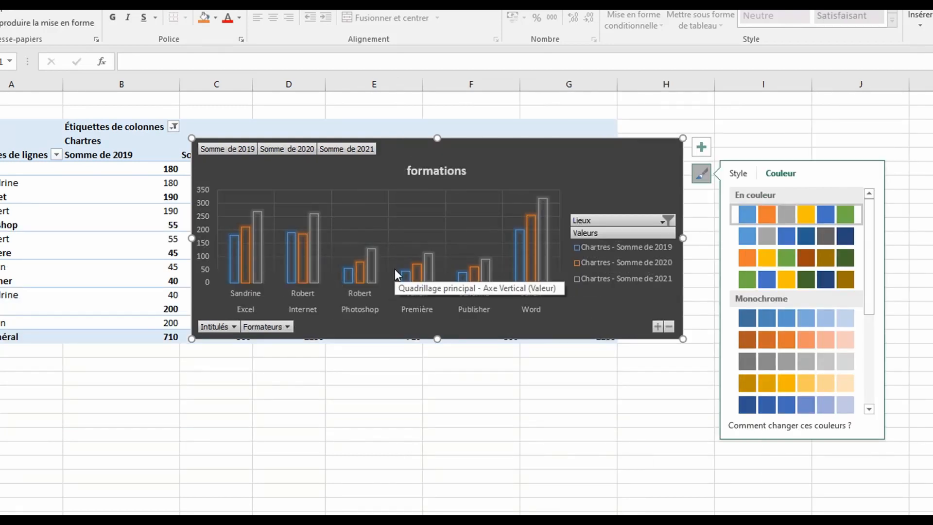
- Exclude Excel from the pivot chart using its Intitulés field filter
{"action": "left_click", "coordinate": [233, 326]}
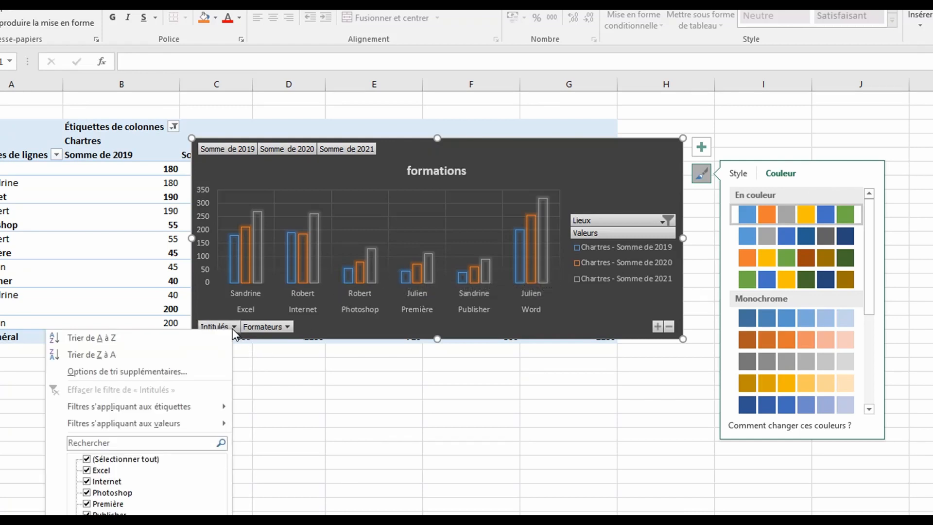
{"action": "left_click", "coordinate": [87, 470]}
{"action": "left_click", "coordinate": [168, 524]}
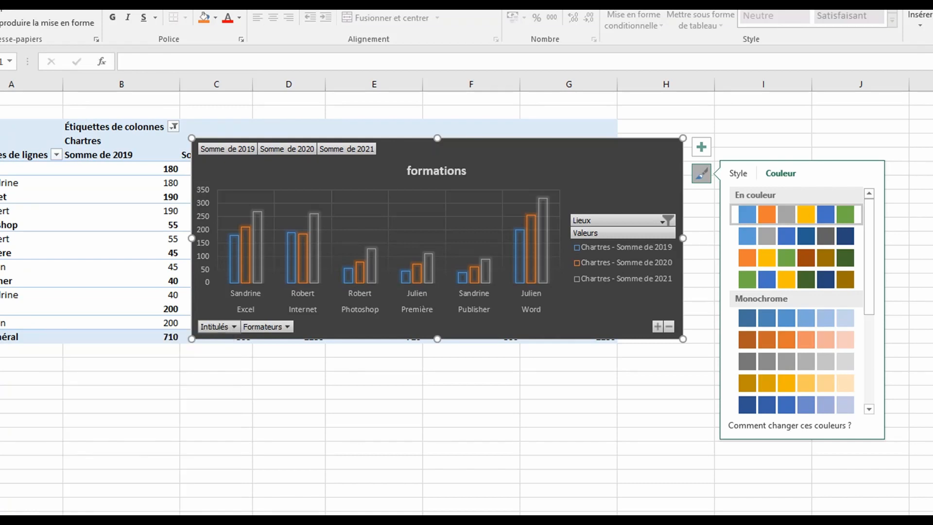
- Exclude the first listed trainer from the pivot chart using its Formateurs field filter
{"action": "left_click", "coordinate": [295, 327]}
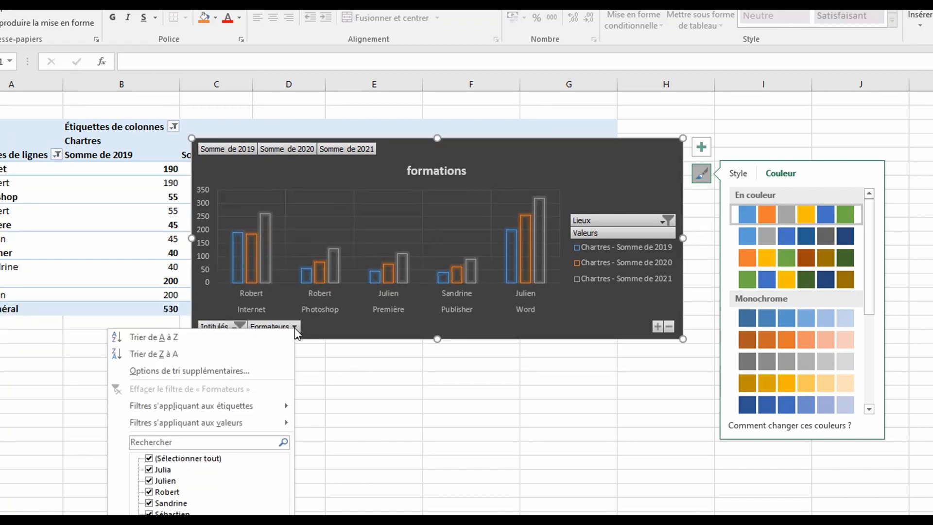
{"action": "left_click", "coordinate": [161, 469]}
{"action": "left_click", "coordinate": [227, 524]}
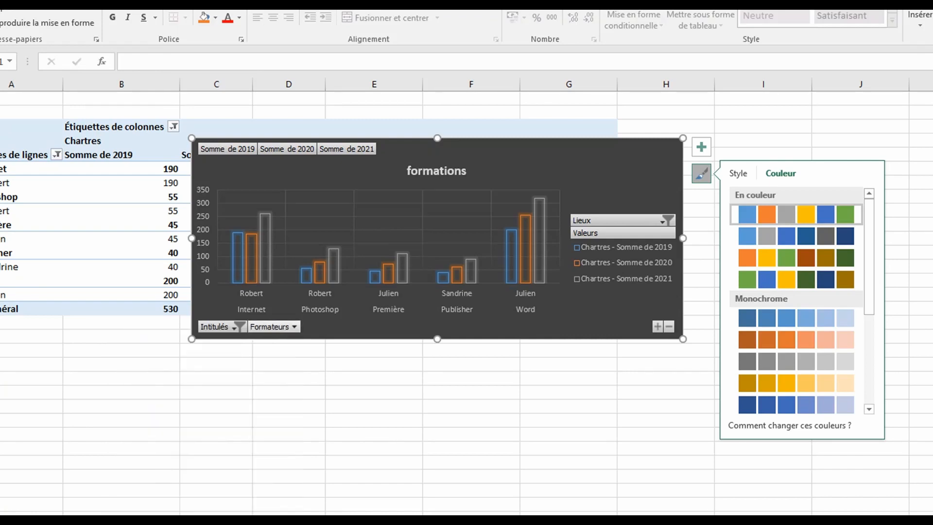